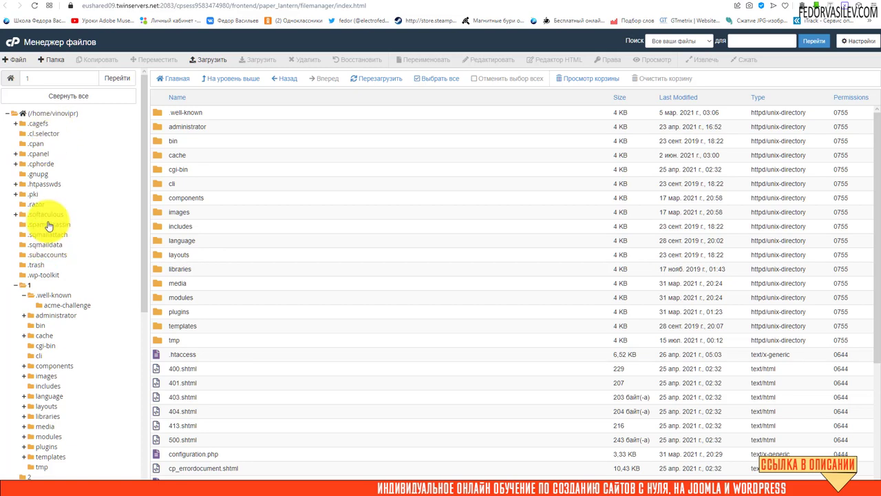
# - Open the public_html folder from the home directory's folder tree
pyautogui.scroll(-2, 49, 206)
pyautogui.scroll(-4, 49, 207)
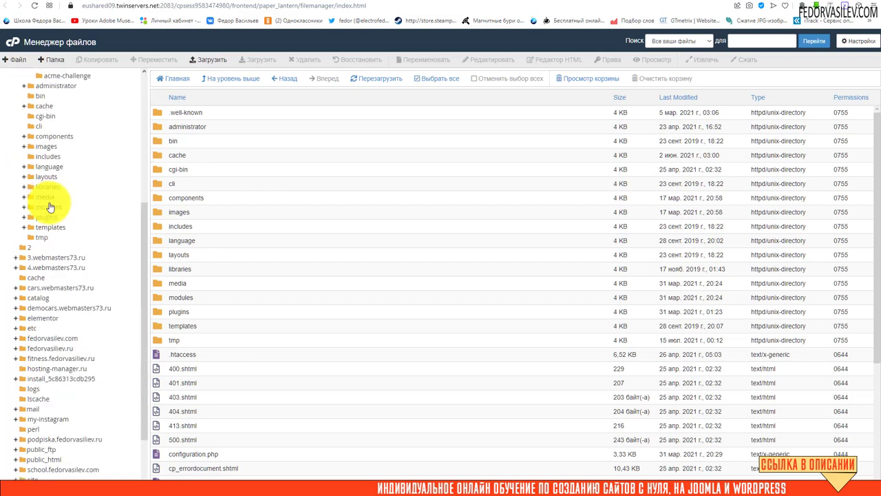
pyautogui.click(36, 414)
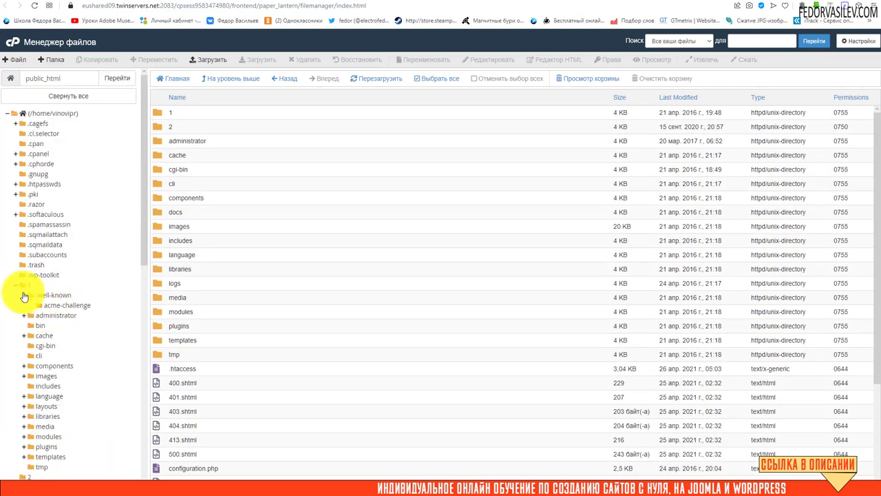
pyautogui.click(24, 290)
pyautogui.click(23, 283)
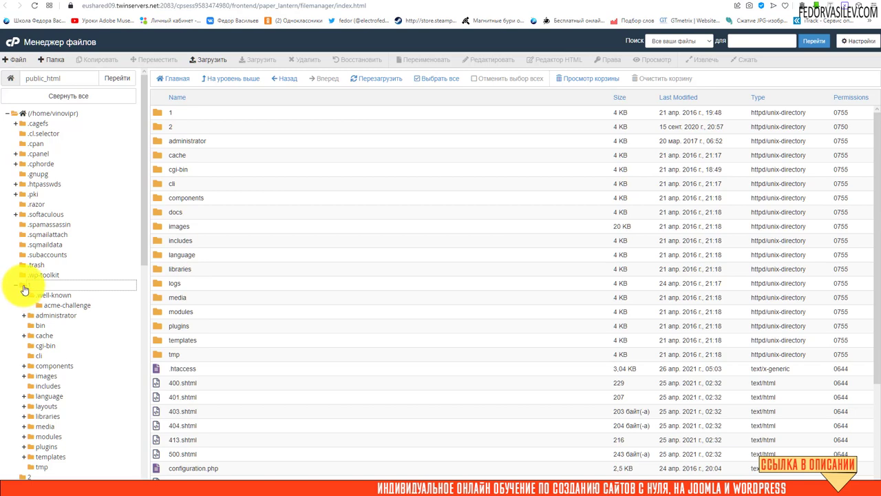
pyautogui.click(26, 288)
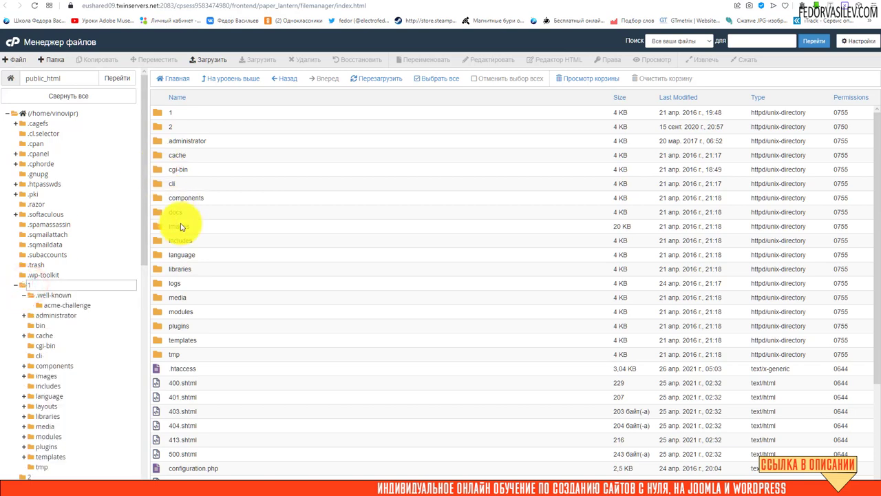
# - Select all files and folders inside public_html
pyautogui.scroll(-2, 175, 386)
pyautogui.scroll(2, 177, 413)
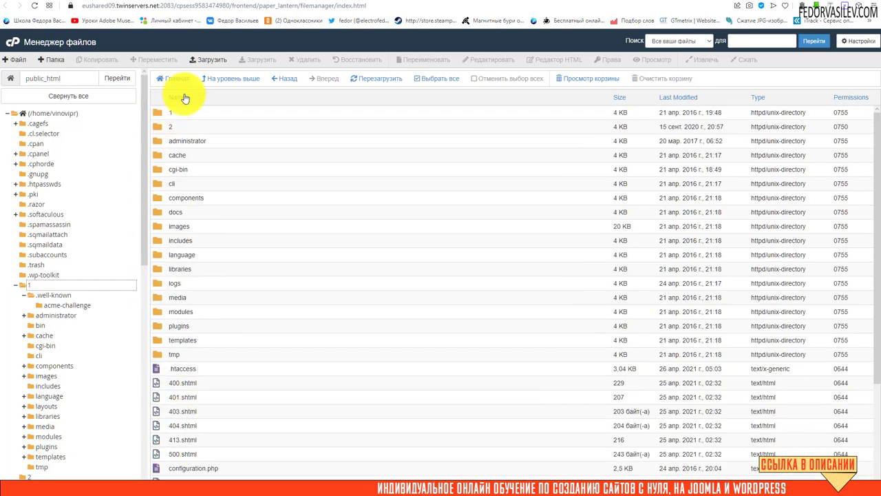
pyautogui.click(281, 208)
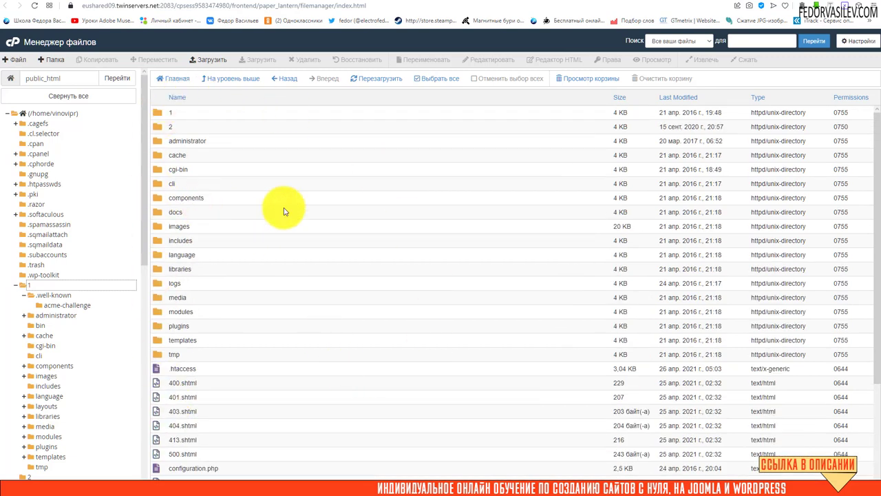
pyautogui.scroll(-2, 298, 468)
pyautogui.hotkey('ctrl', 'a')
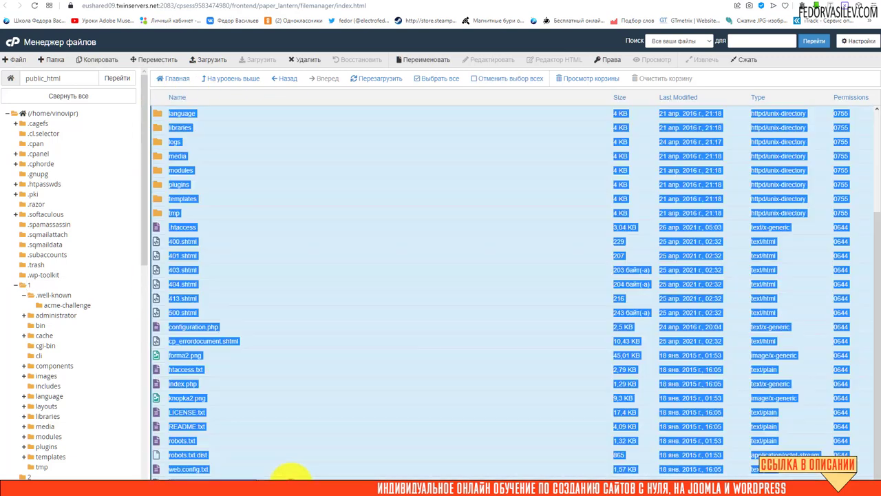
pyautogui.scroll(2, 327, 392)
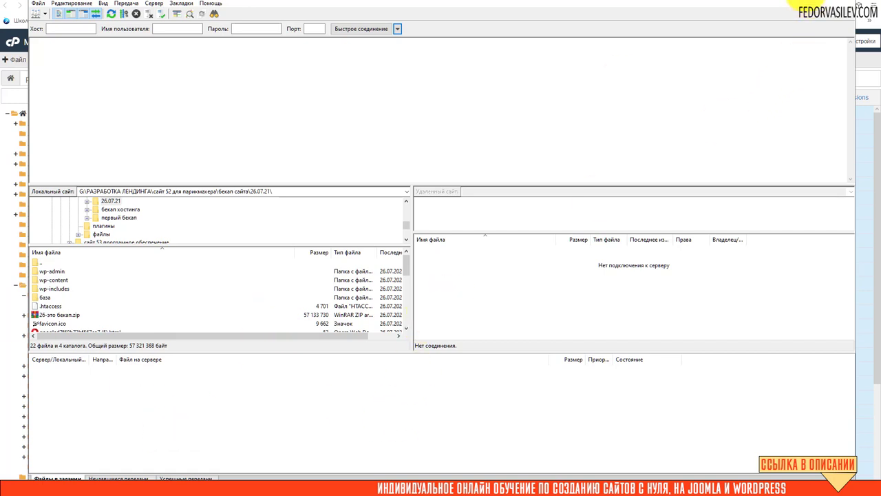
# - Compress the selected public_html contents into a Zip archive and dismiss the compression results
pyautogui.click(811, 7)
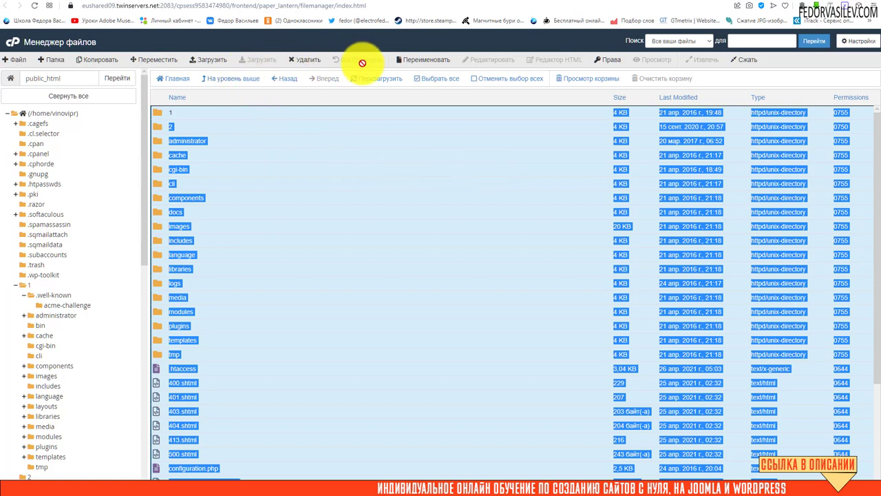
pyautogui.scroll(-3, 196, 471)
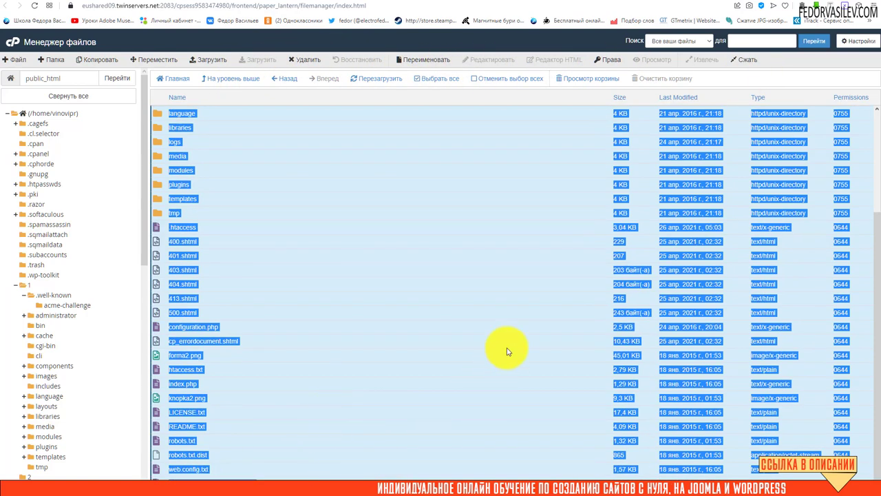
pyautogui.scroll(3, 508, 350)
pyautogui.click(747, 59)
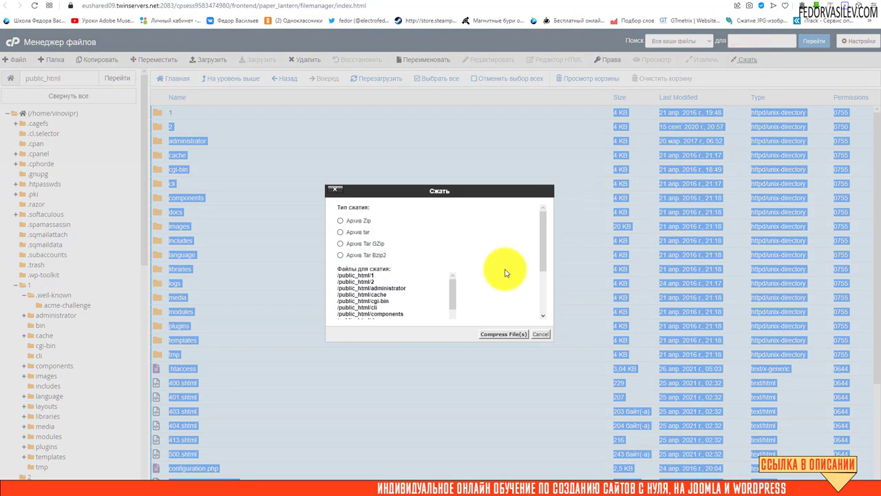
pyautogui.click(340, 221)
pyautogui.click(495, 336)
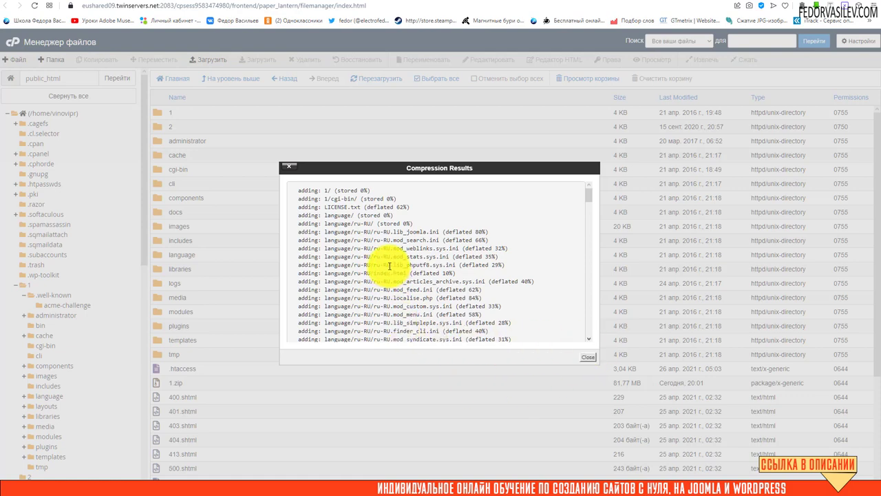
pyautogui.scroll(-5, 389, 264)
pyautogui.scroll(-15, 389, 263)
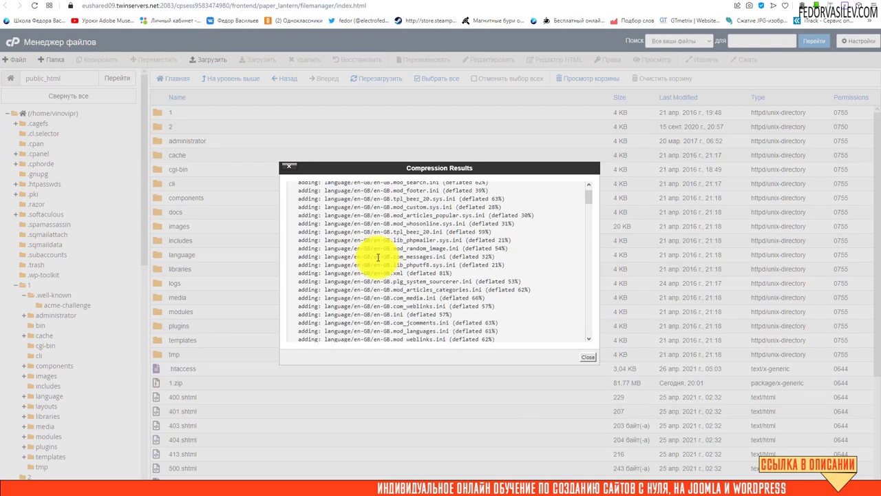
pyautogui.moveTo(589, 212); pyautogui.dragTo(590, 338)
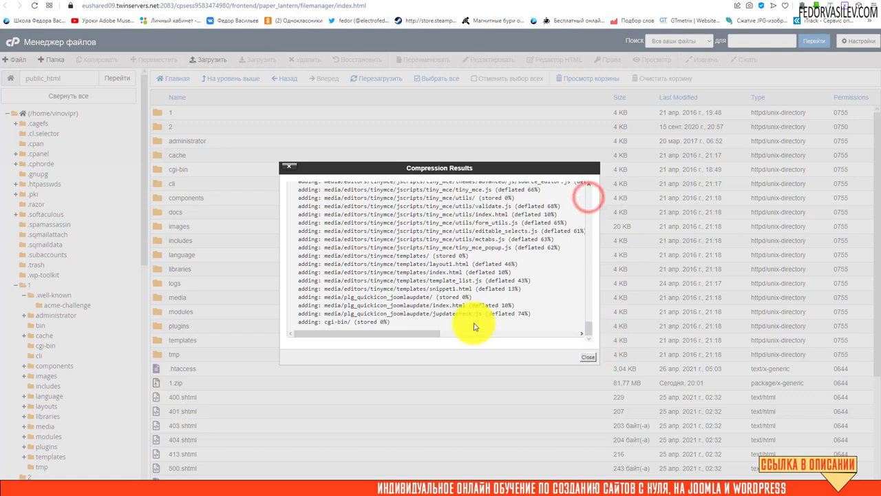
pyautogui.click(588, 357)
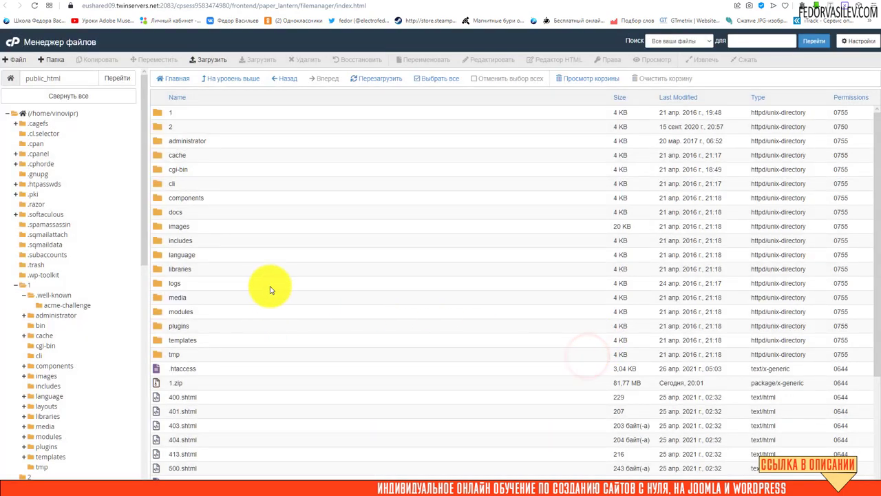
# - Locate the new 1.zip archive in the public_html listing and select it
pyautogui.scroll(-2, 258, 234)
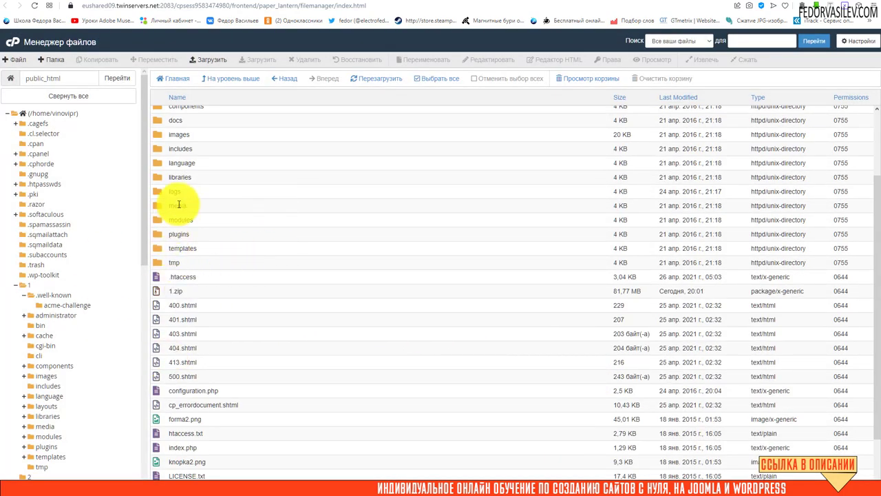
pyautogui.scroll(-1, 289, 285)
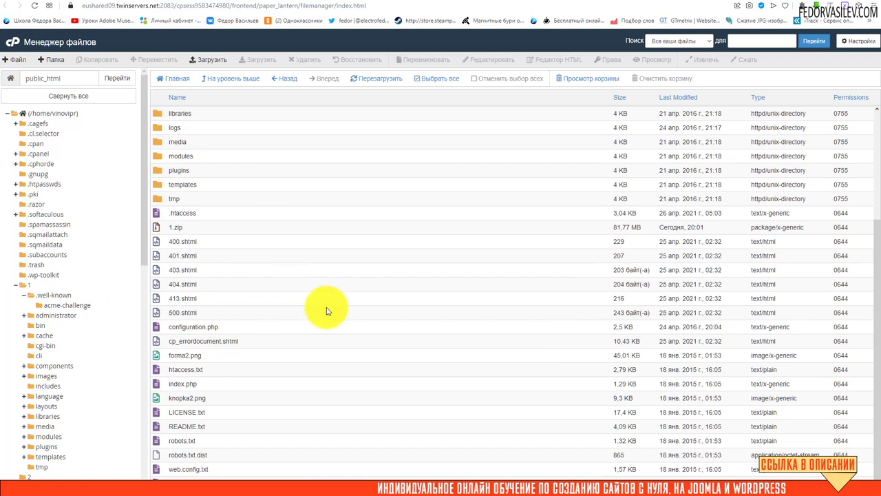
pyautogui.scroll(1, 276, 306)
pyautogui.click(222, 294)
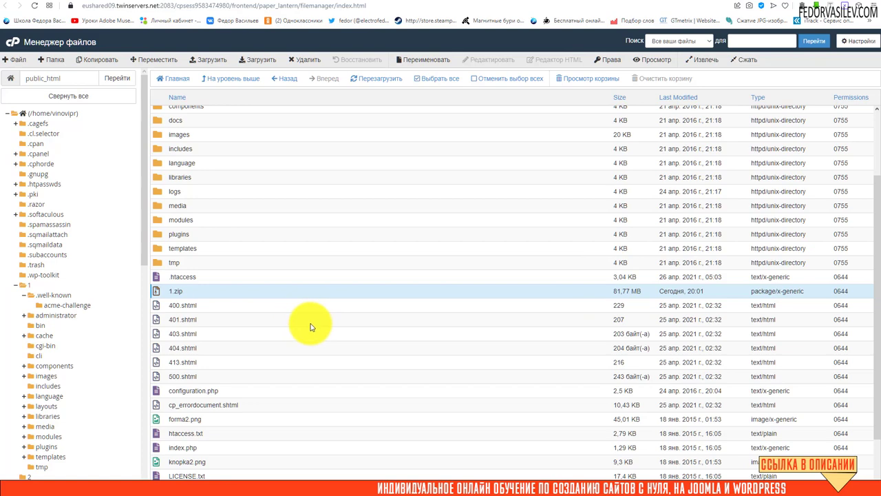
pyautogui.scroll(-2, 310, 327)
pyautogui.scroll(5, 344, 323)
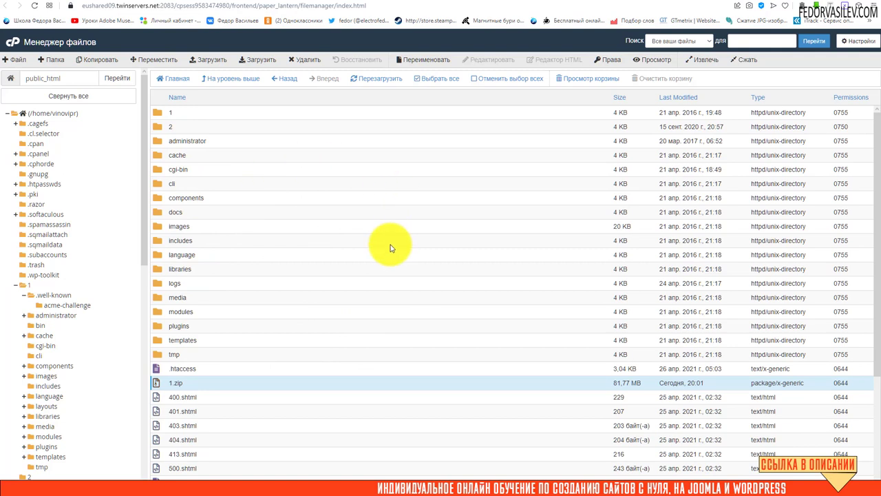
pyautogui.scroll(-1, 390, 248)
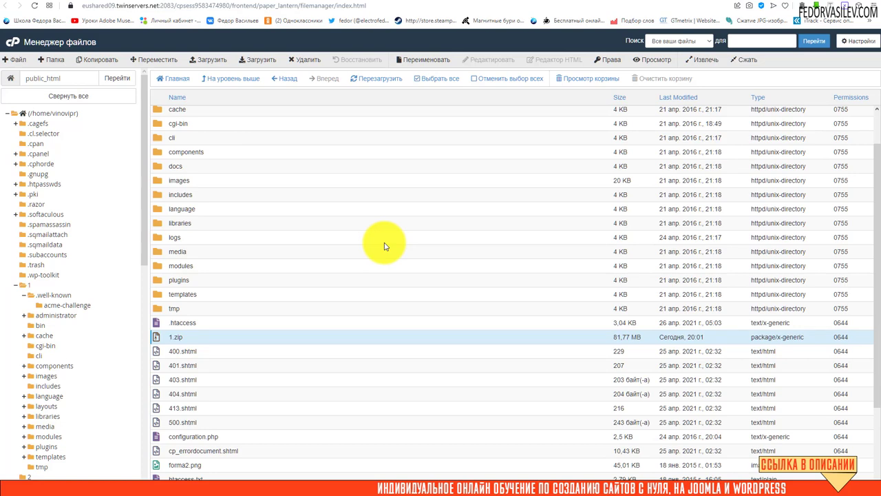
# - Download the 1.zip archive from public_html and save it to the computer under the same name
pyautogui.hotkey('alt', 'Tab')
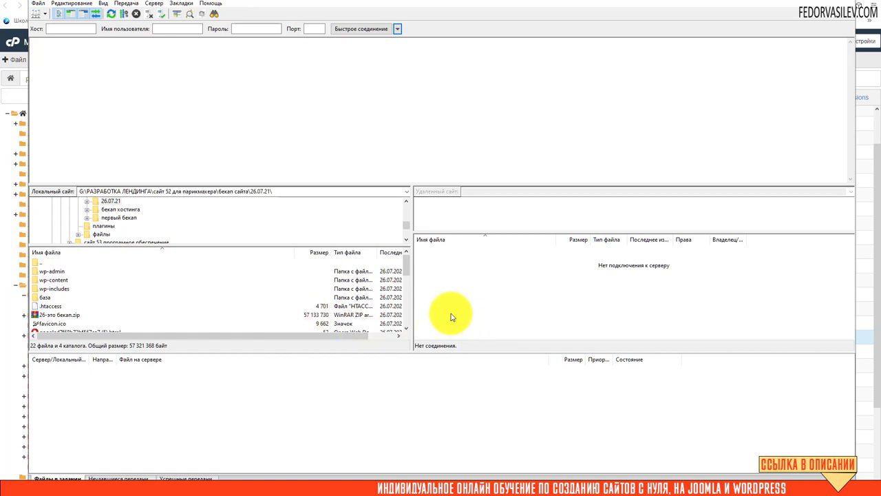
pyautogui.click(797, 3)
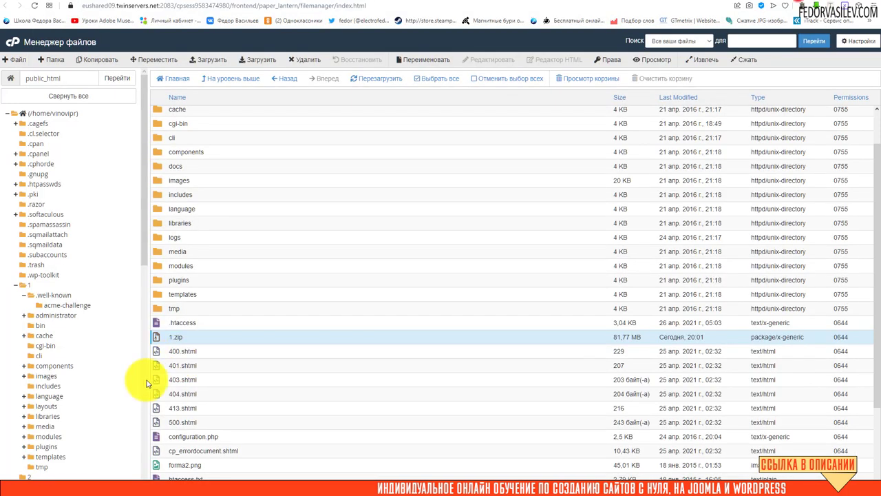
pyautogui.click(179, 351)
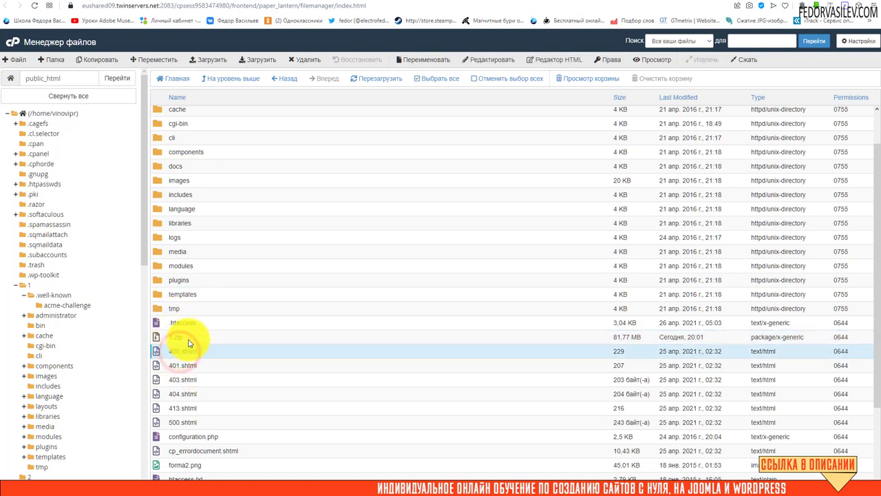
pyautogui.click(180, 336)
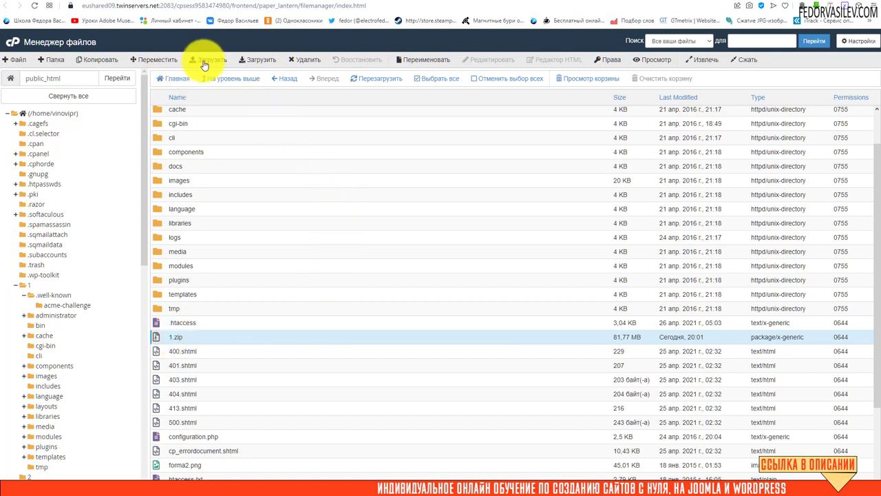
pyautogui.rightClick(202, 340)
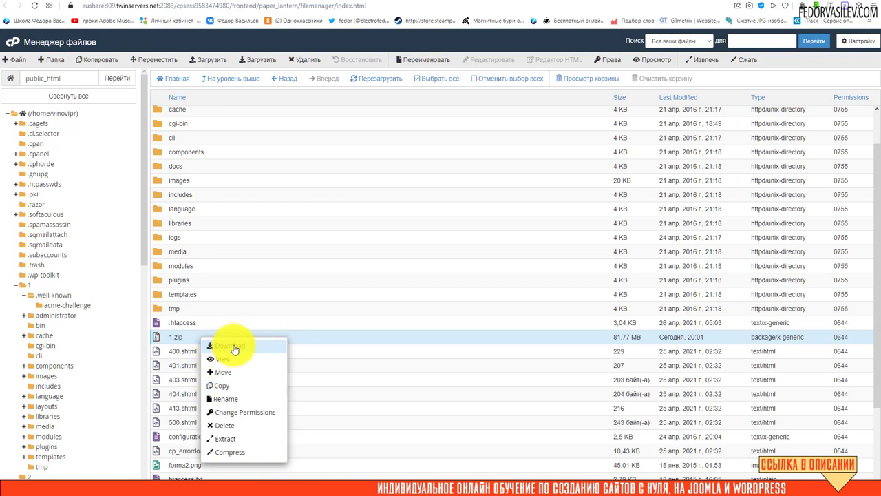
pyautogui.click(234, 347)
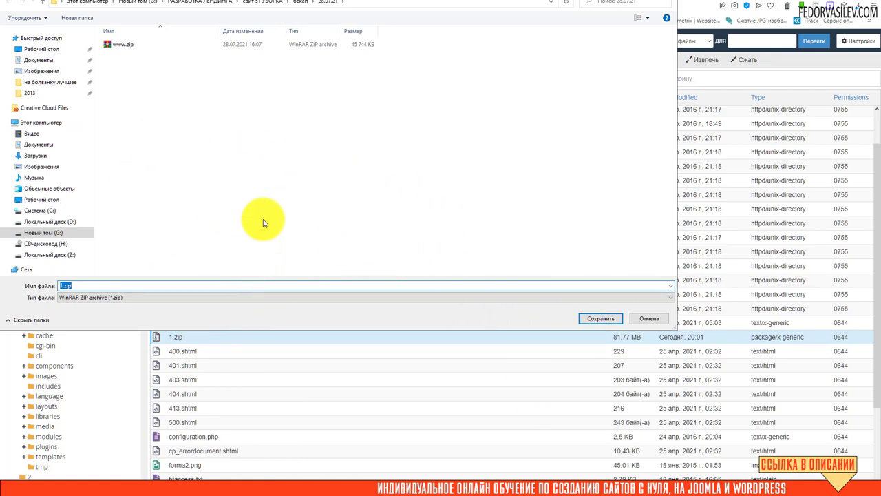
pyautogui.click(601, 320)
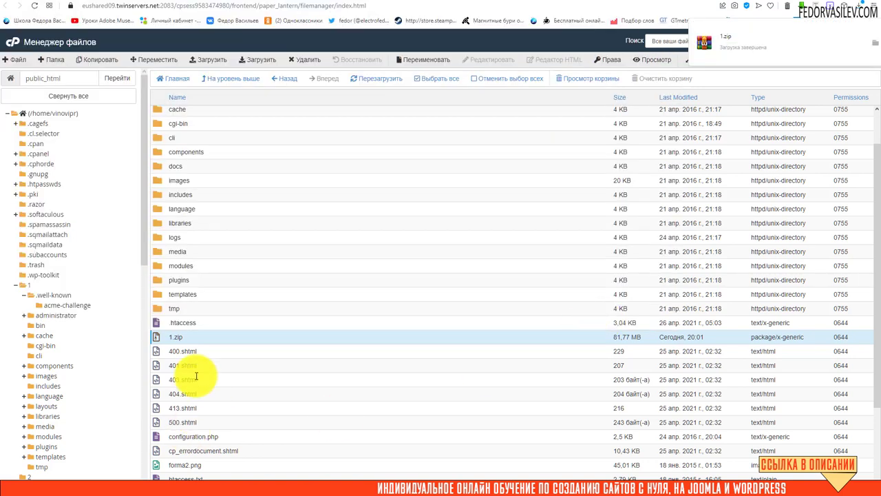
# - Delete 1.zip from public_html on the server, skipping the trash so it is removed permanently
pyautogui.click(179, 351)
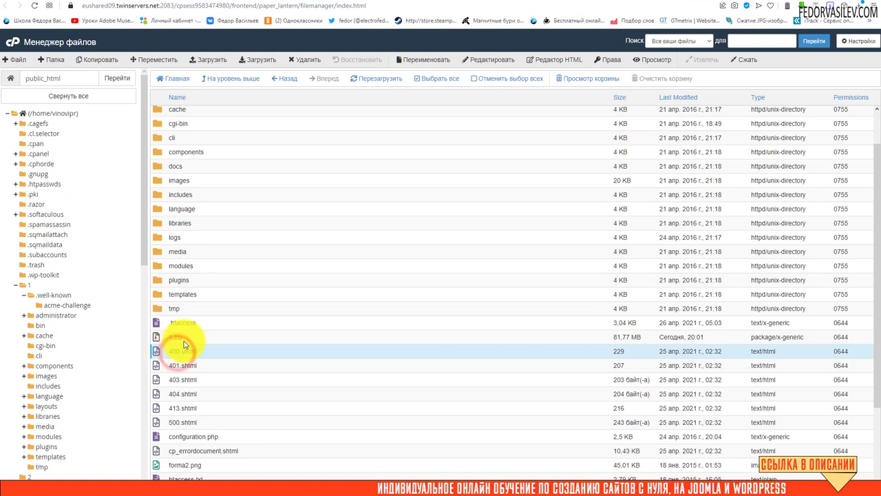
pyautogui.click(189, 337)
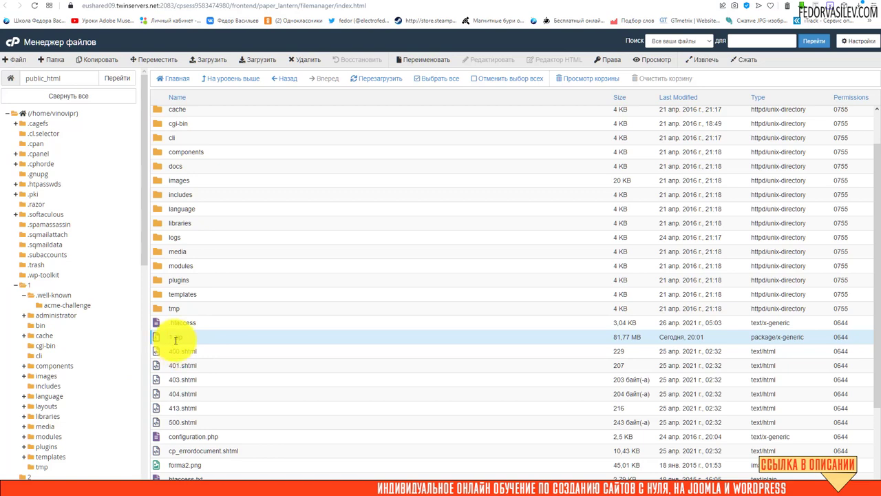
pyautogui.click(294, 60)
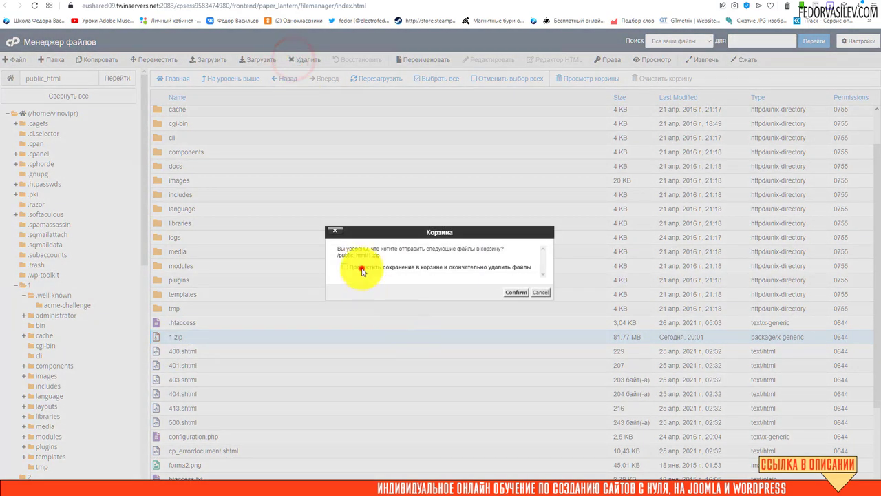
pyautogui.click(353, 269)
pyautogui.click(509, 294)
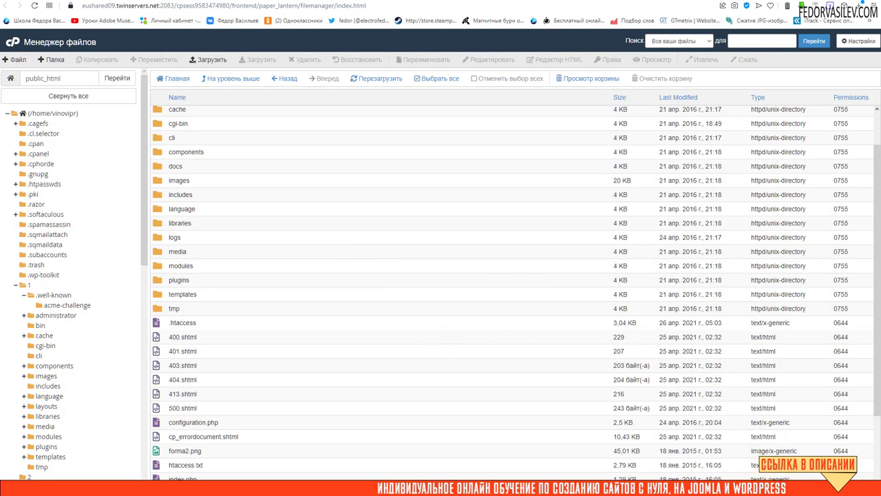
# - Switch to File Explorer and select the downloaded 1.zip archive in the local folder
pyautogui.hotkey('alt', 'Tab')
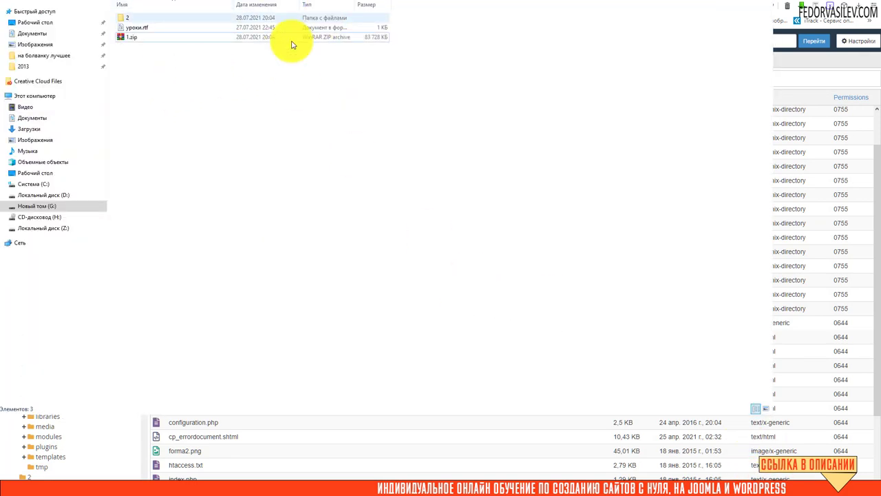
pyautogui.click(130, 38)
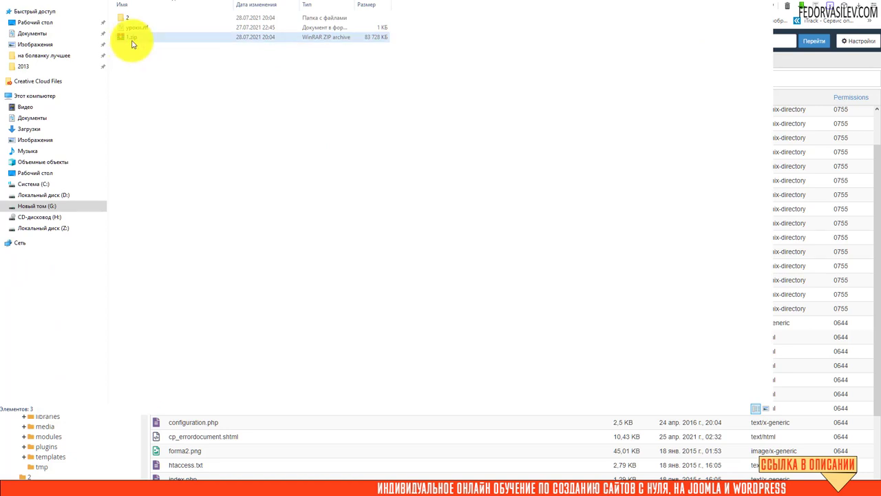
pyautogui.click(133, 53)
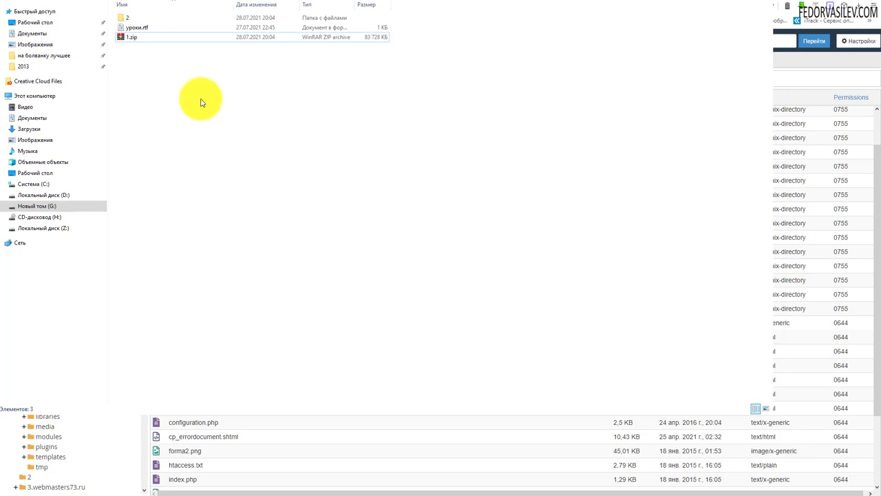
pyautogui.click(127, 38)
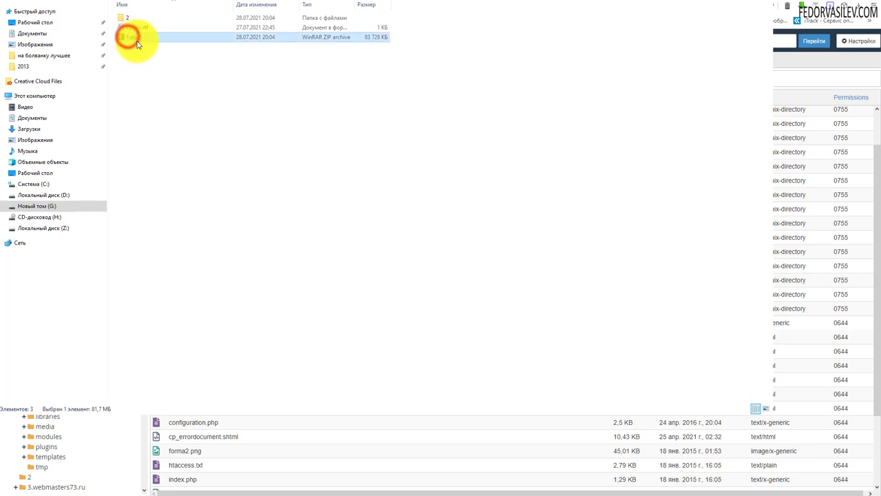
# - Open the downloaded 1.zip archive, look through the site folders and files inside, and close the archive window
pyautogui.rightClick(137, 39)
pyautogui.click(163, 45)
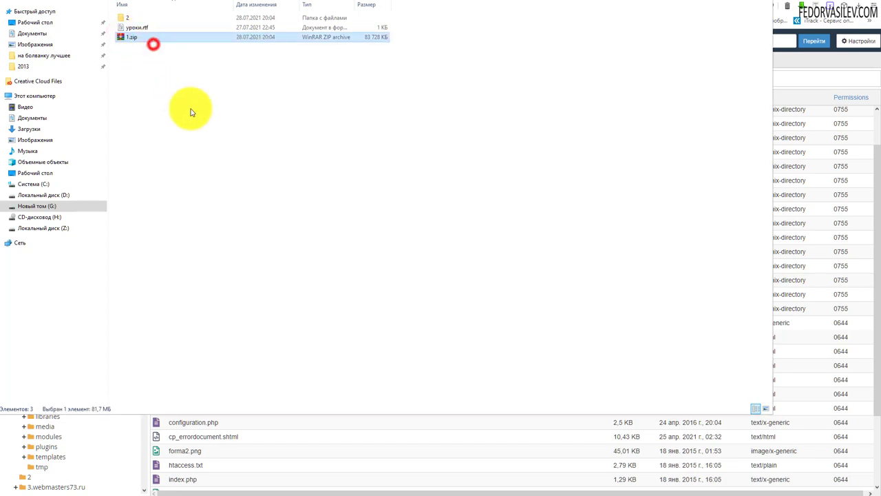
pyautogui.moveTo(460, 141); pyautogui.dragTo(314, 57)
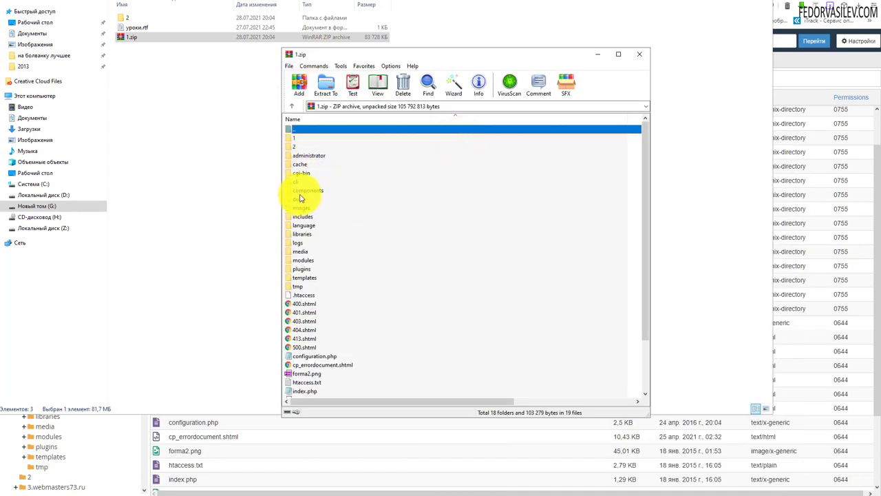
pyautogui.scroll(-3, 307, 286)
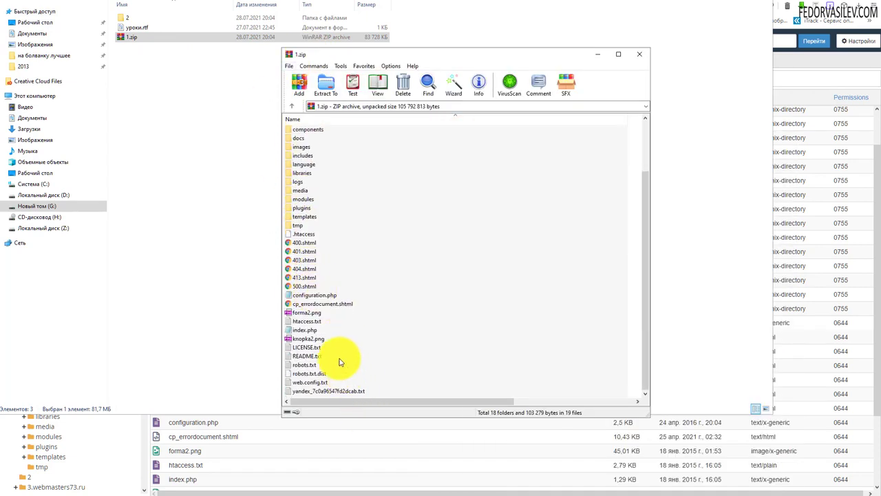
pyautogui.scroll(5, 427, 248)
pyautogui.click(637, 55)
pyautogui.click(299, 153)
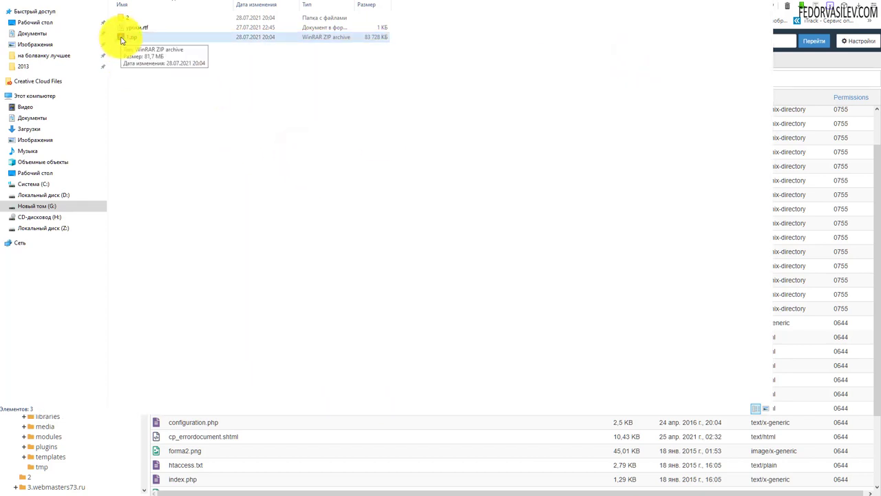
pyautogui.click(157, 90)
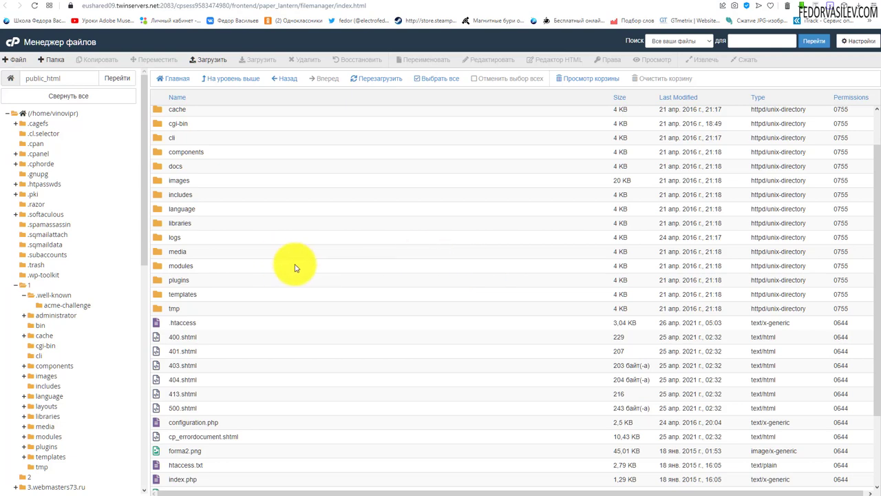
# - Close the hosting file manager, return to the cPanel home page and open phpMyAdmin
pyautogui.scroll(2, 331, 223)
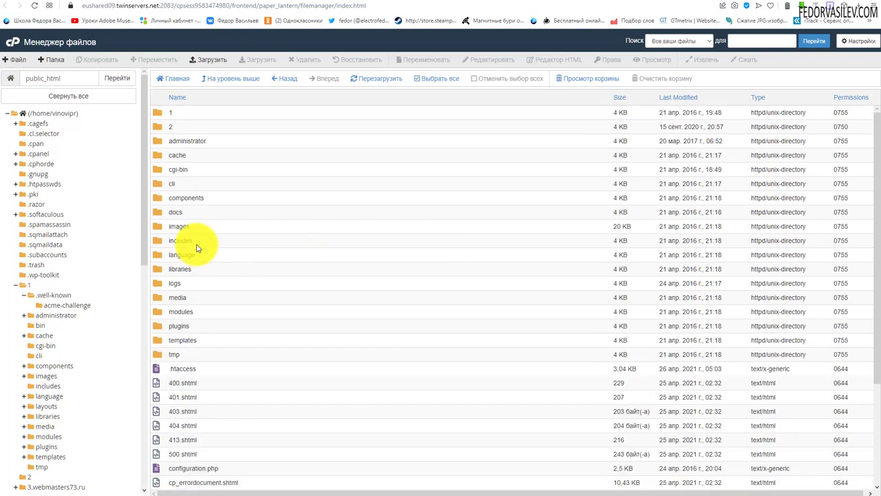
pyautogui.hotkey('alt', 'Tab')
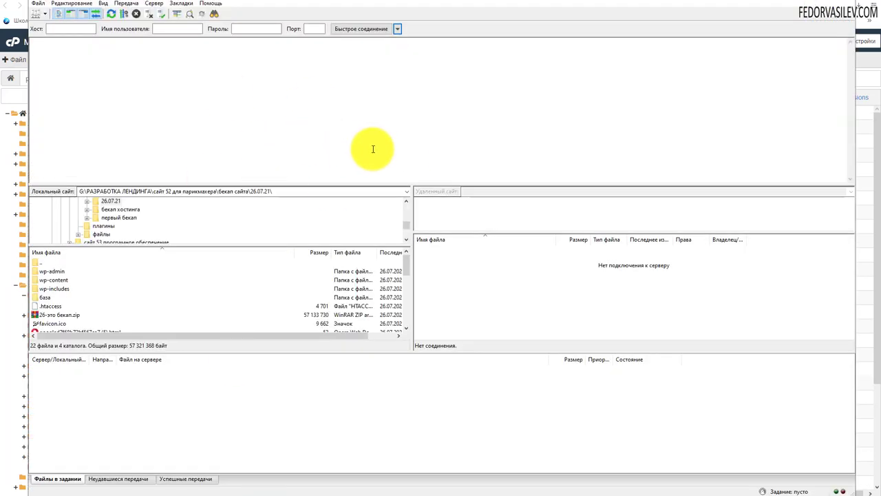
pyautogui.click(801, 2)
pyautogui.hotkey('ctrl', 'w')
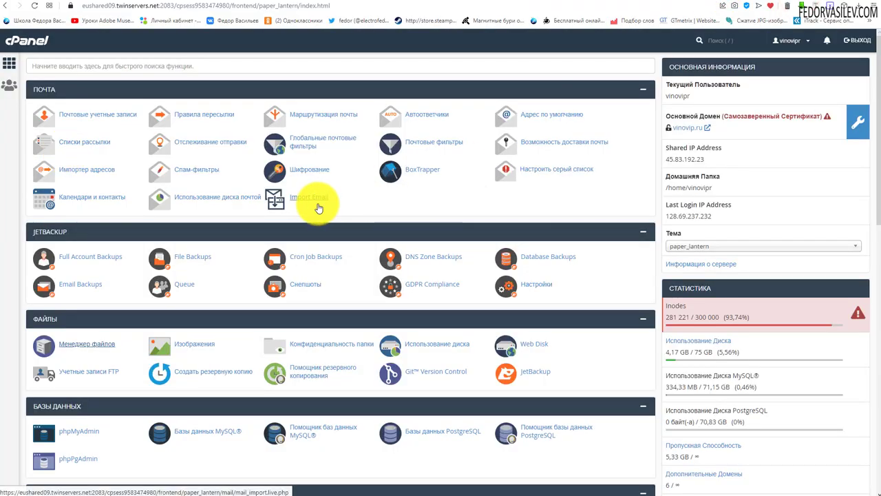
pyautogui.scroll(-1, 296, 227)
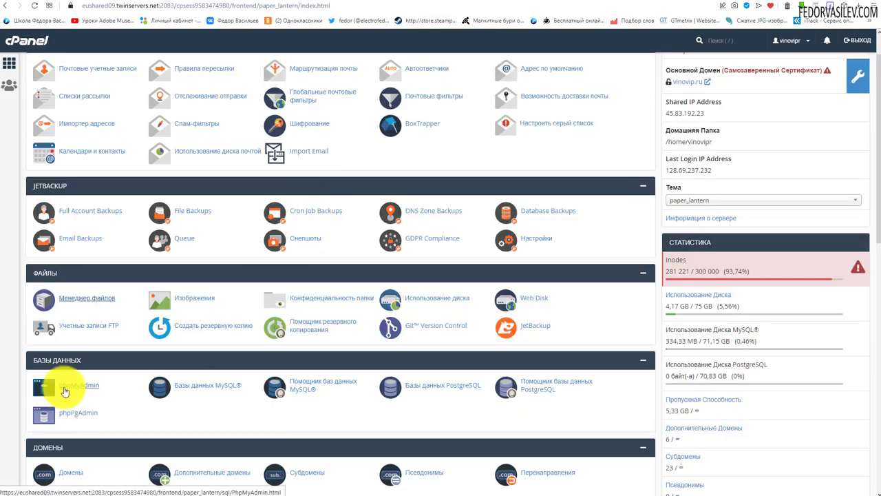
pyautogui.click(89, 391)
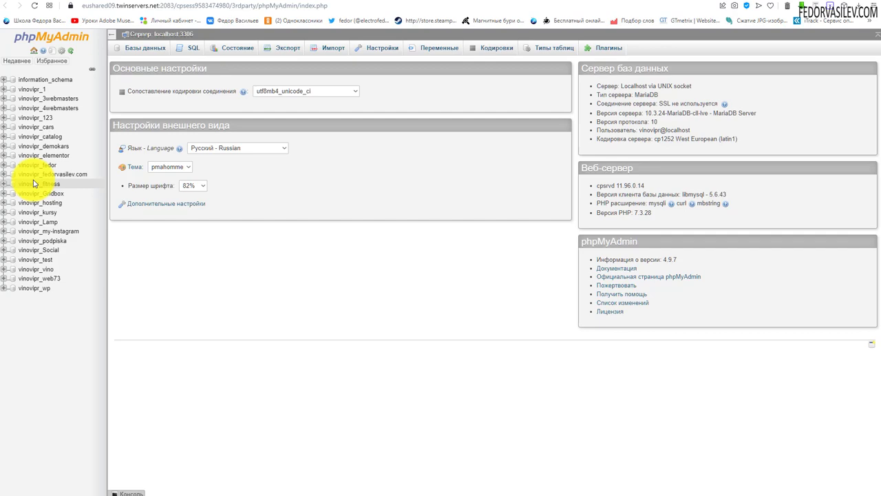
# - Open the vinovipr_1 database and set up its export with the method "Обычный - отображать все возможные настройки"
pyautogui.click(32, 89)
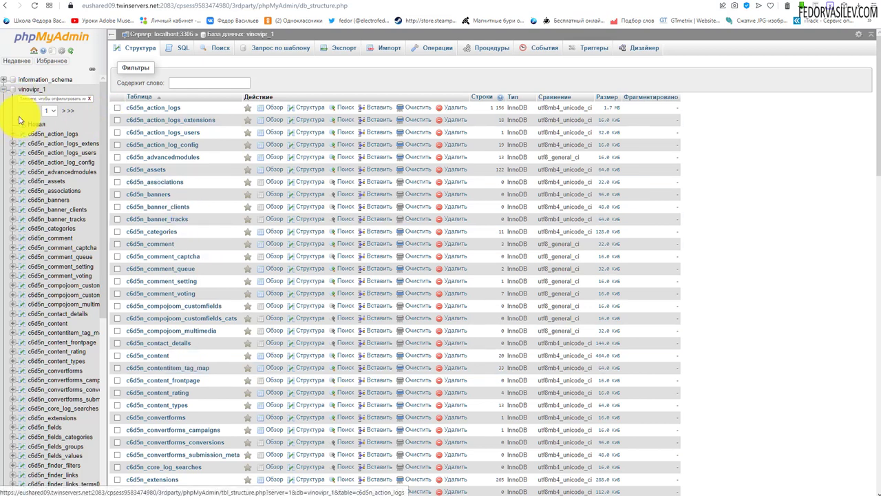
pyautogui.click(22, 90)
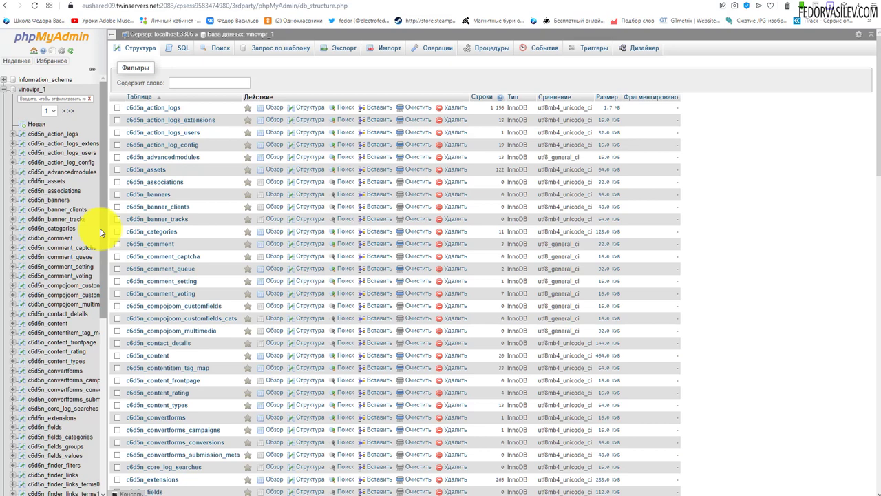
pyautogui.click(338, 54)
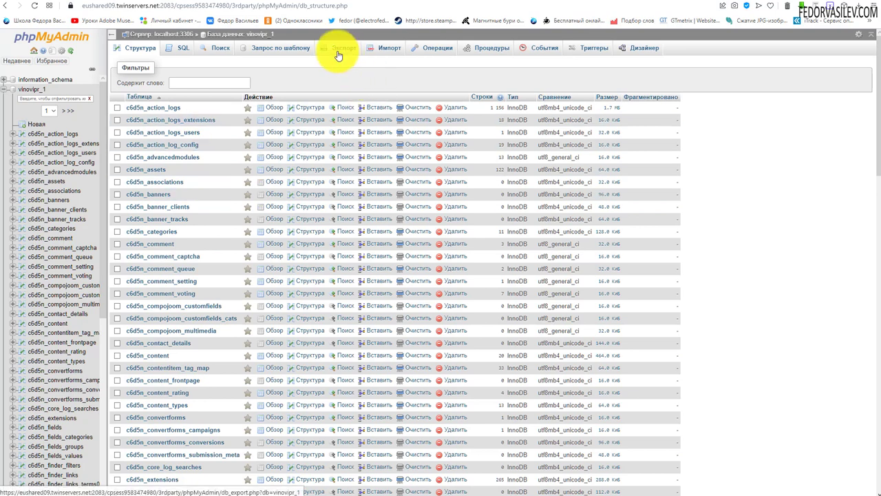
pyautogui.click(341, 51)
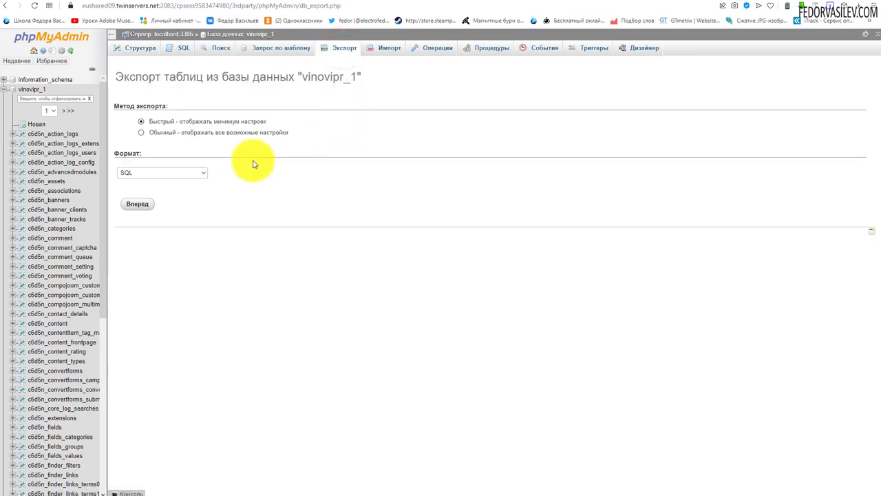
pyautogui.click(142, 133)
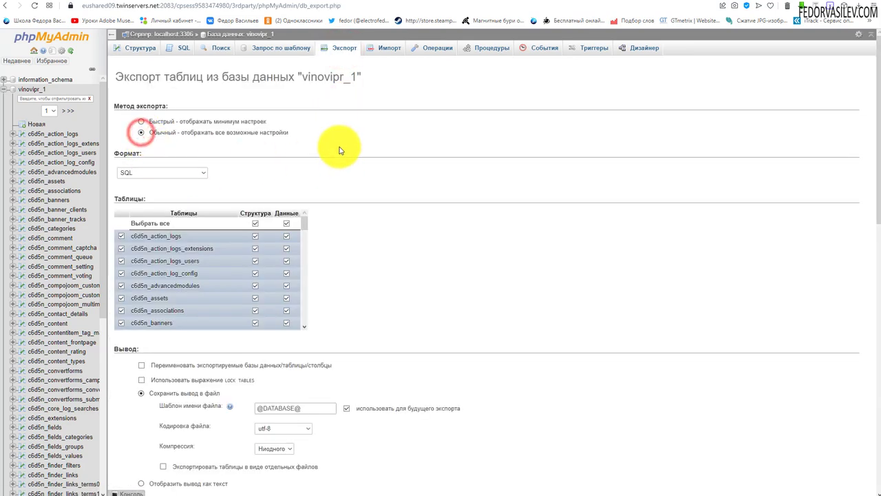
pyautogui.scroll(-15, 341, 141)
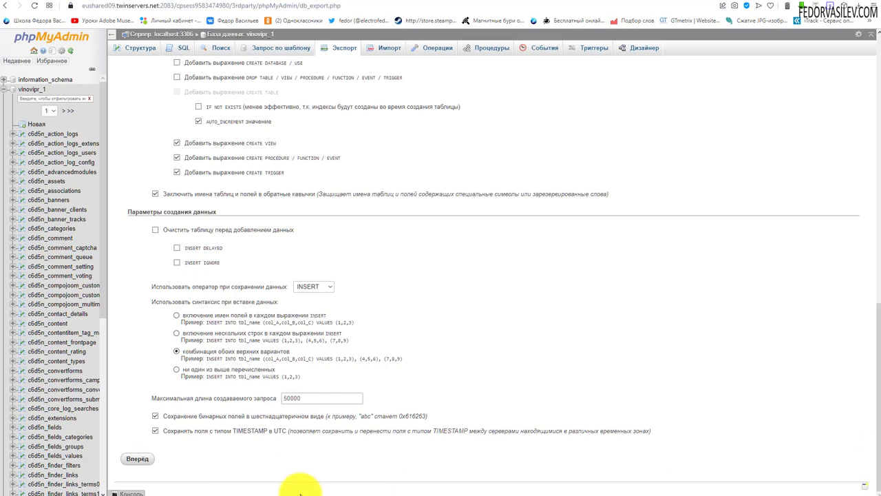
# - Run the database export and save the dump to the computer as vinovipr_1.sql
pyautogui.click(137, 459)
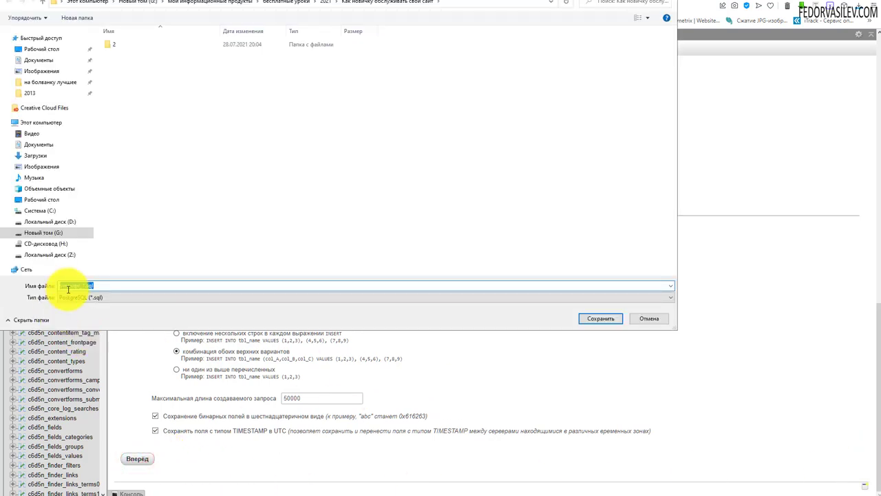
pyautogui.click(82, 286)
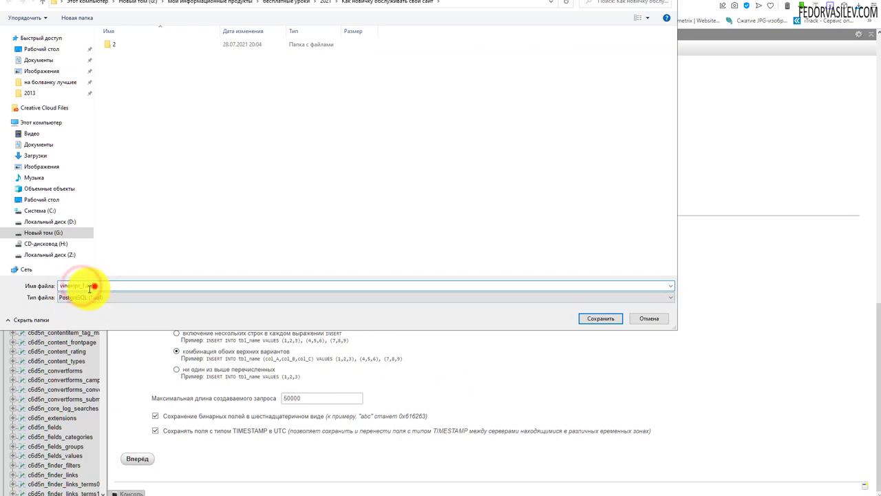
pyautogui.doubleClick(92, 285)
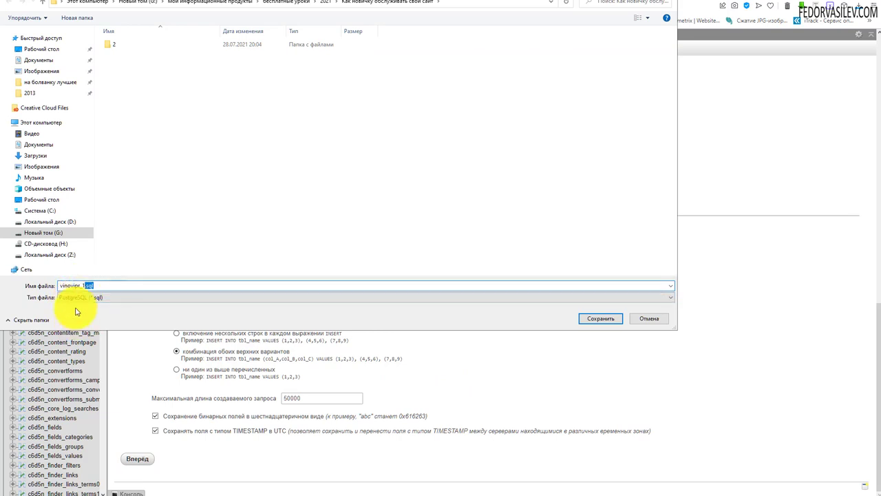
pyautogui.click(97, 287)
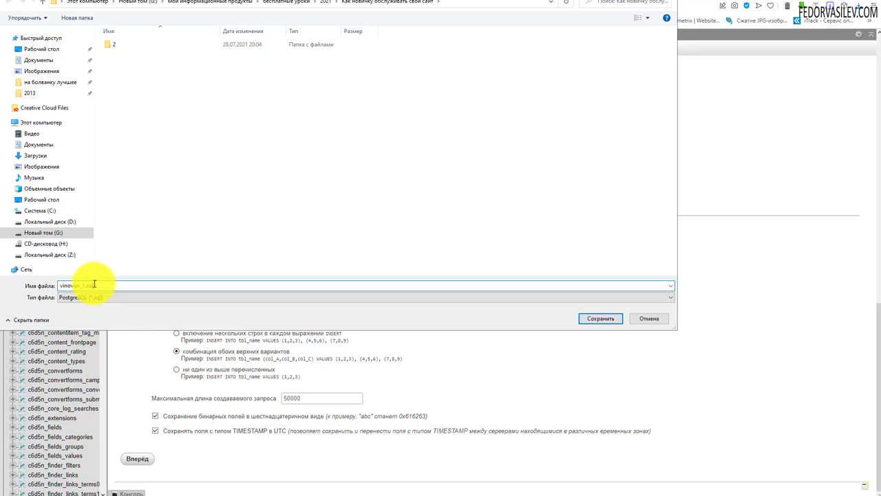
pyautogui.click(598, 320)
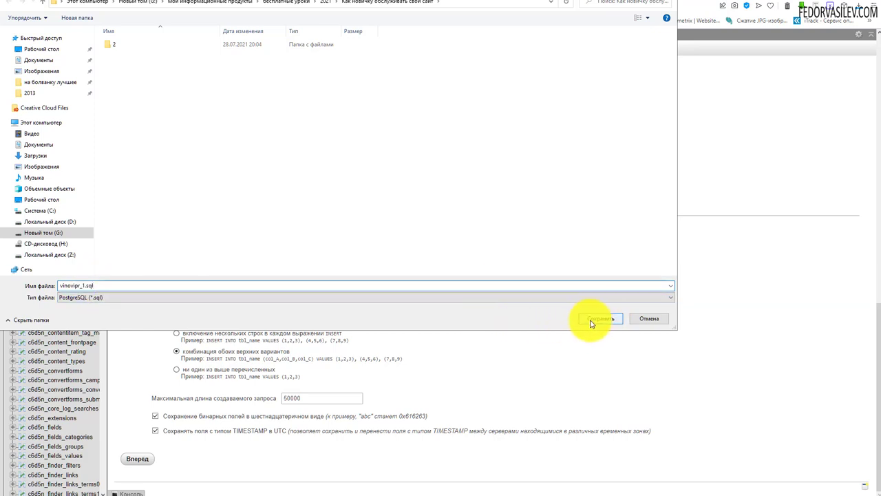
pyautogui.click(594, 320)
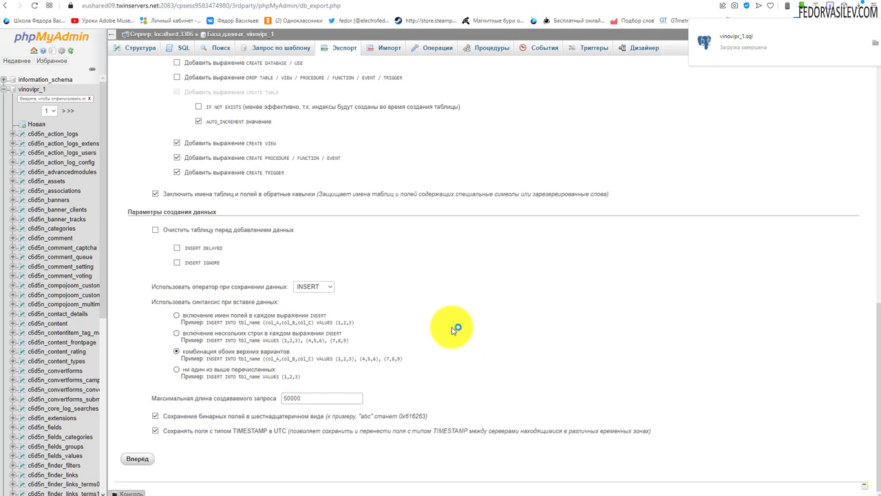
# - Leave the phpMyAdmin export page and return to the cPanel home page
pyautogui.scroll(10, 427, 312)
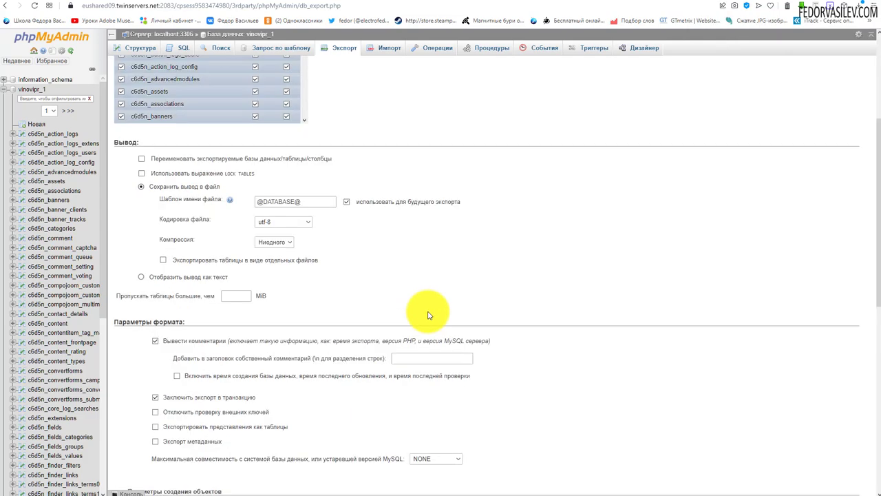
pyautogui.scroll(3, 427, 315)
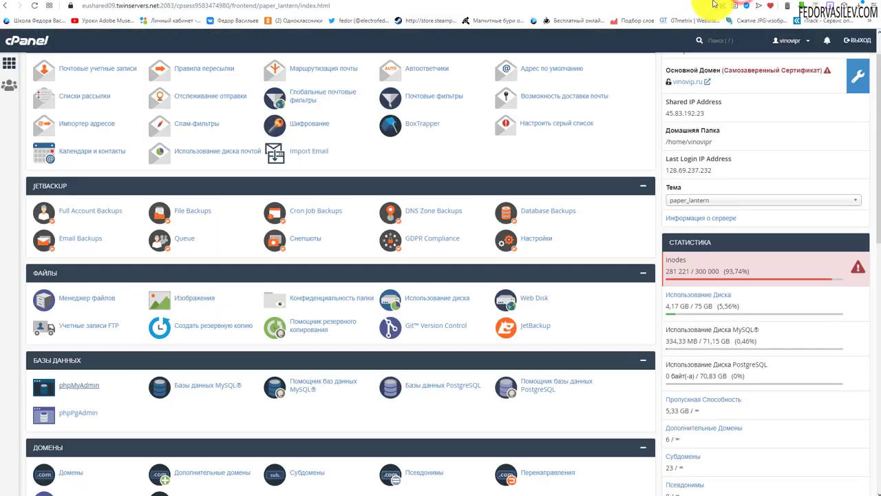
pyautogui.scroll(2, 364, 214)
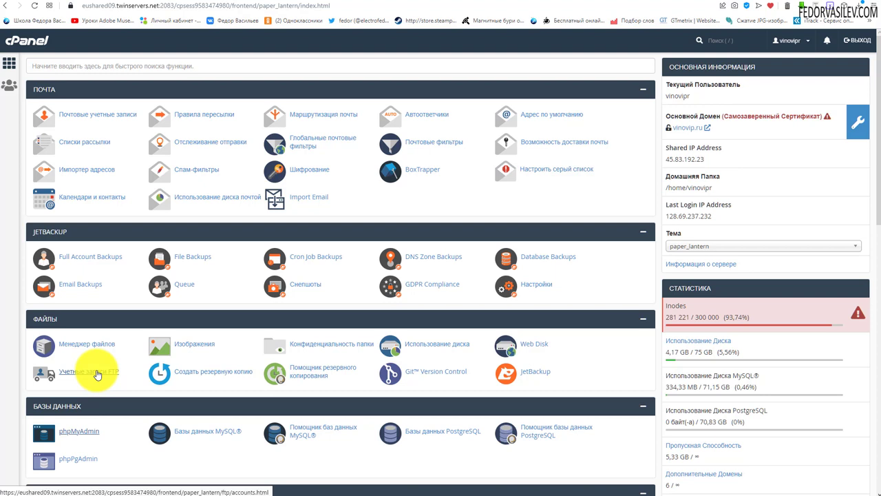
# - Switch to FileZilla, enter the FTP host, username and account password, and connect to the server
pyautogui.click(138, 495)
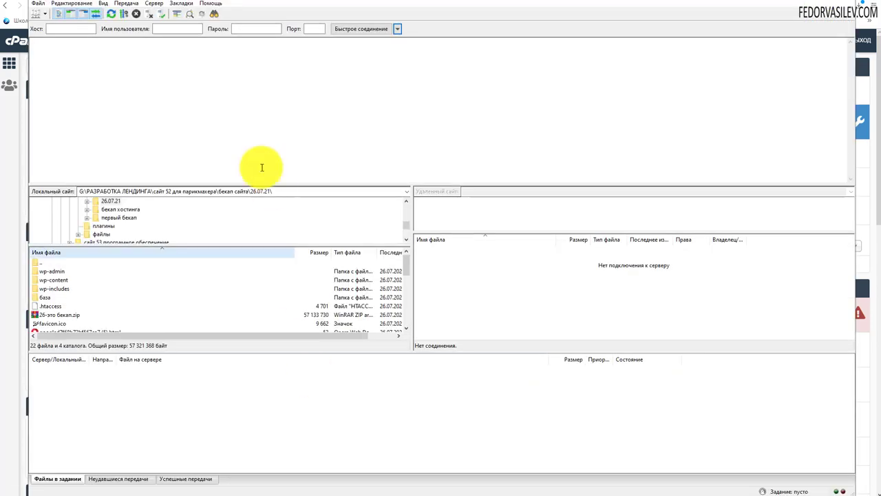
pyautogui.click(50, 30)
pyautogui.click(167, 29)
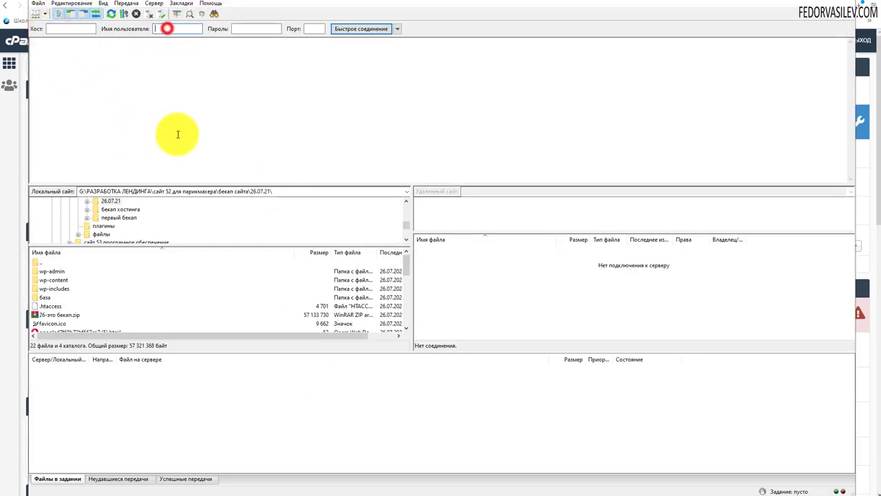
pyautogui.click(242, 30)
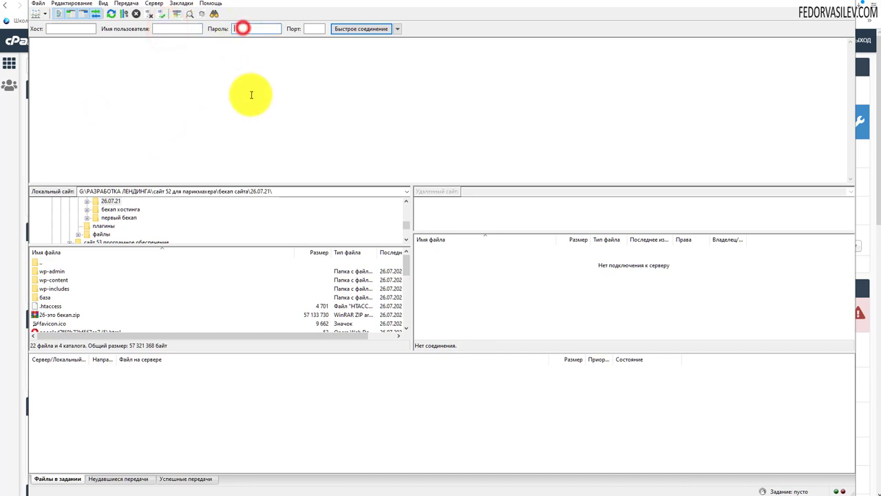
pyautogui.click(309, 31)
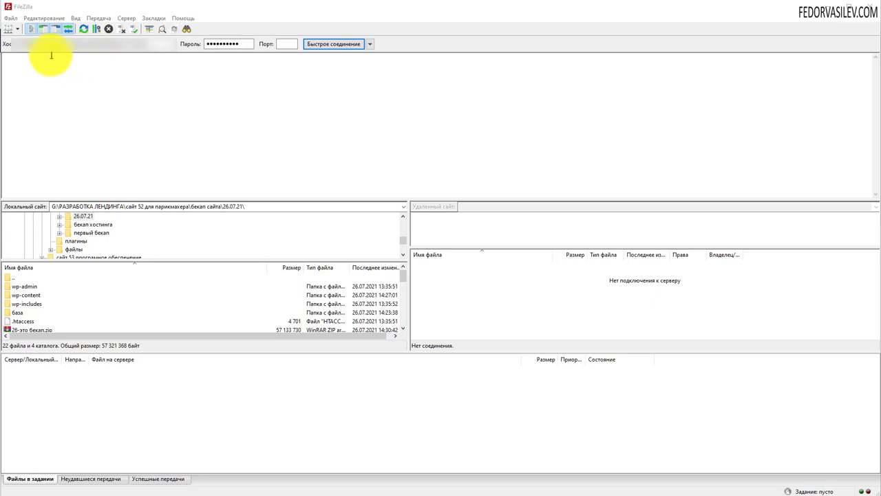
pyautogui.click(314, 46)
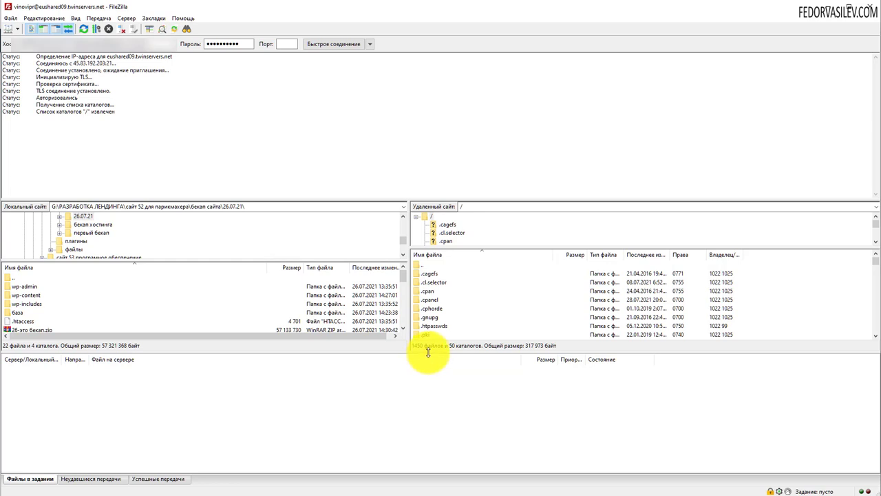
# - Enlarge the local and remote file lists, and select folder 1 in the remote site's root directory
pyautogui.moveTo(428, 351); pyautogui.dragTo(438, 403)
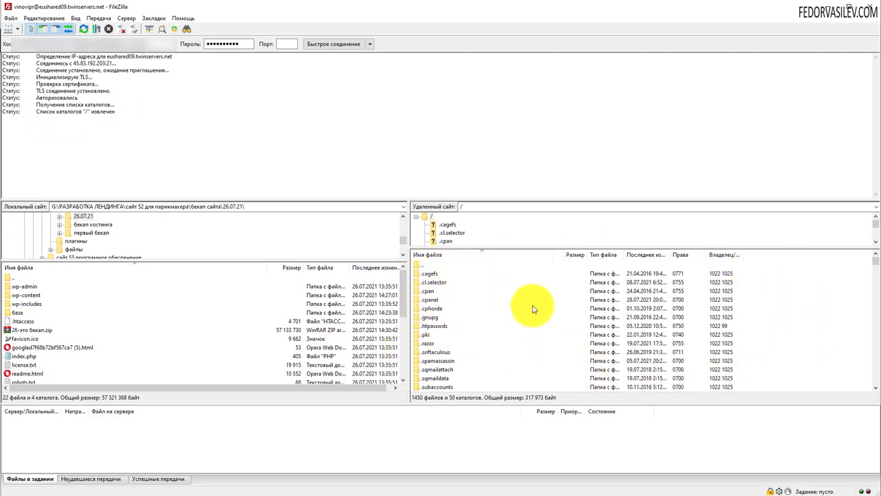
pyautogui.scroll(-3, 531, 305)
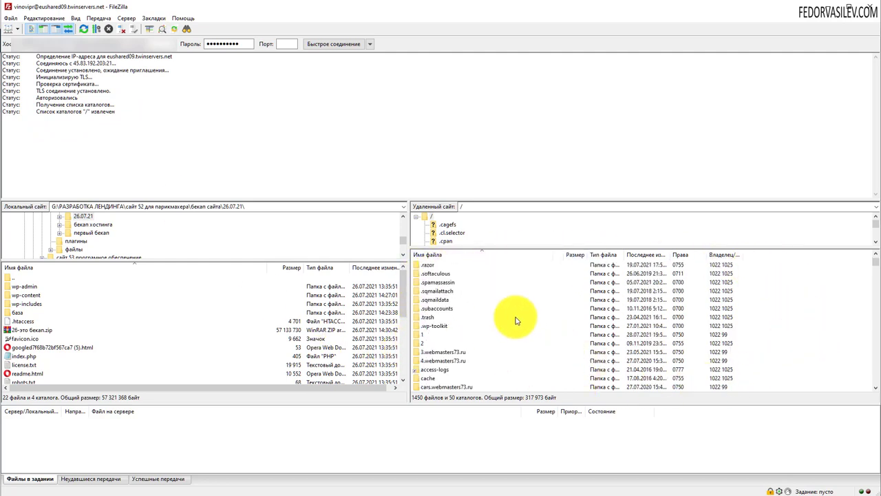
pyautogui.click(420, 334)
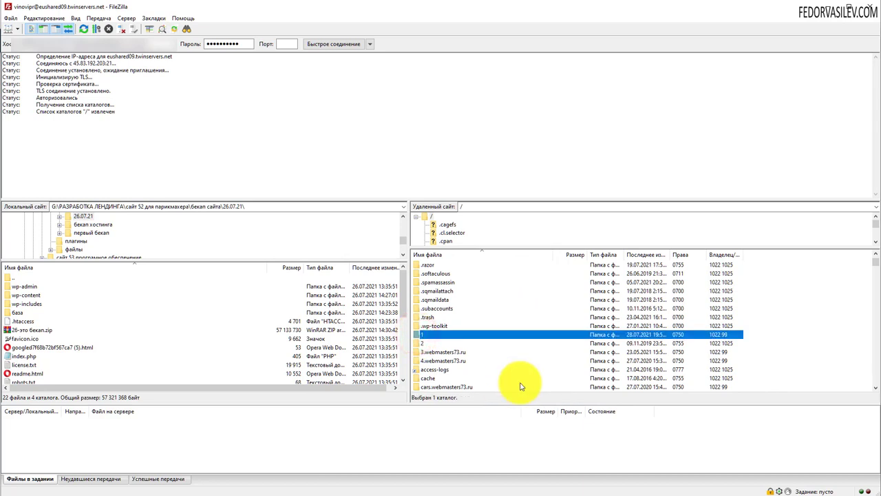
pyautogui.scroll(-2, 503, 328)
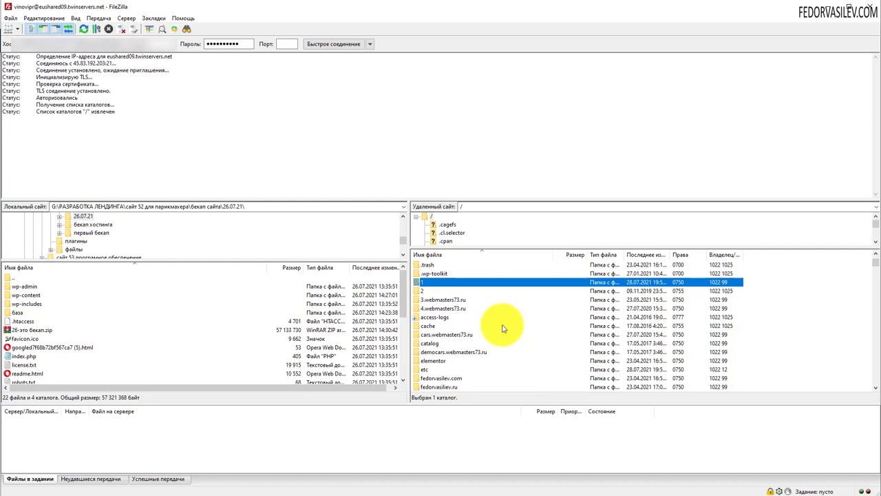
pyautogui.scroll(1, 504, 334)
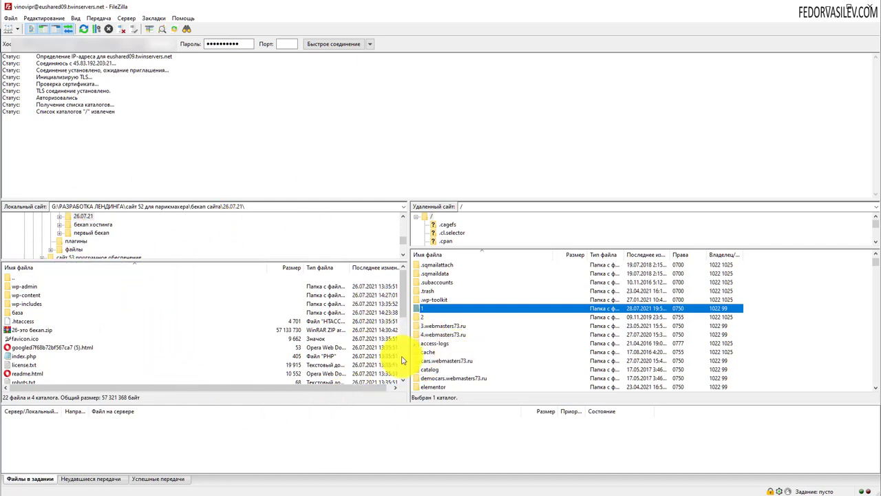
# - Look inside folder 1 on the remote site, return to the root directory and select folder 1
pyautogui.doubleClick(417, 307)
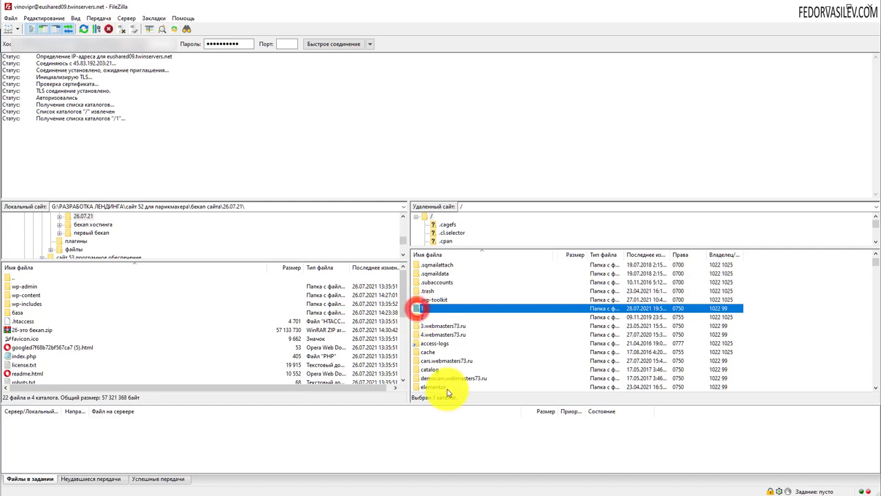
pyautogui.scroll(9, 446, 358)
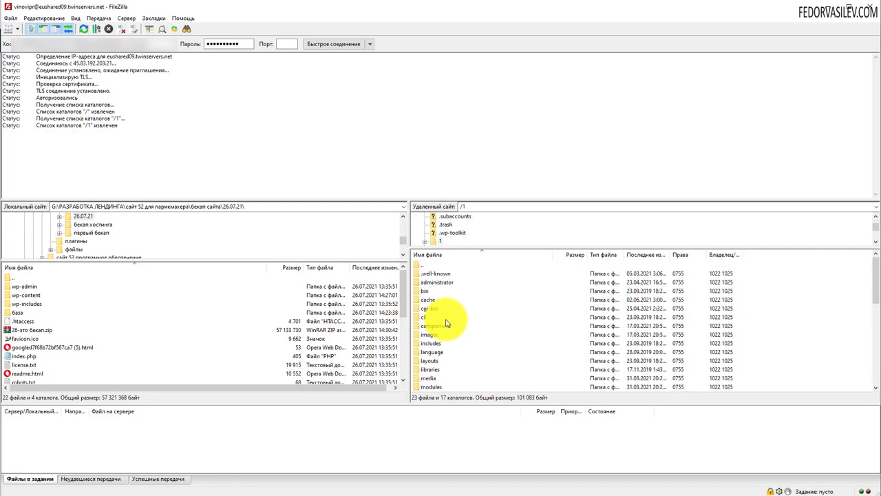
pyautogui.doubleClick(425, 264)
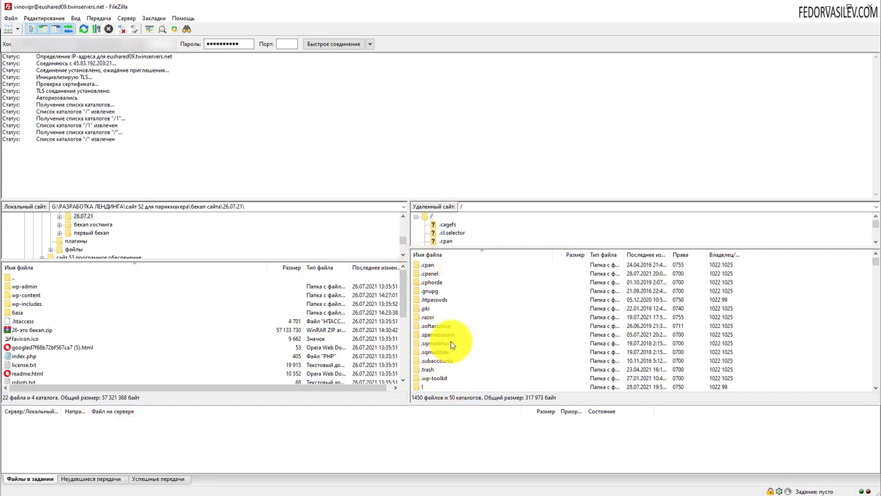
pyautogui.scroll(-3, 437, 334)
pyautogui.click(420, 309)
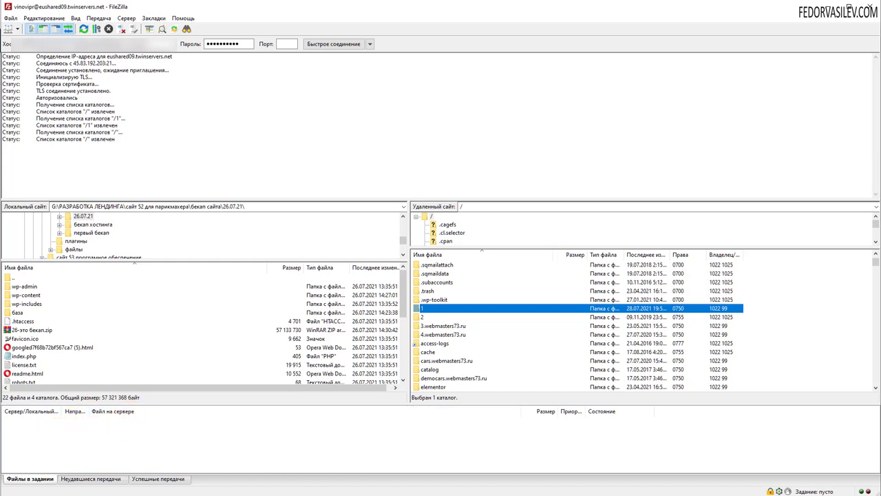
# - Examine the lists of queued, failed and successful transfers
pyautogui.click(28, 480)
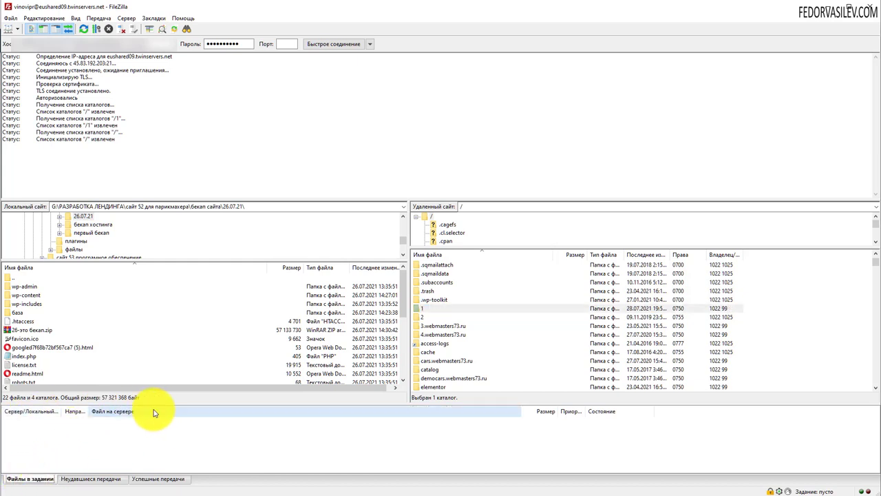
pyautogui.click(88, 478)
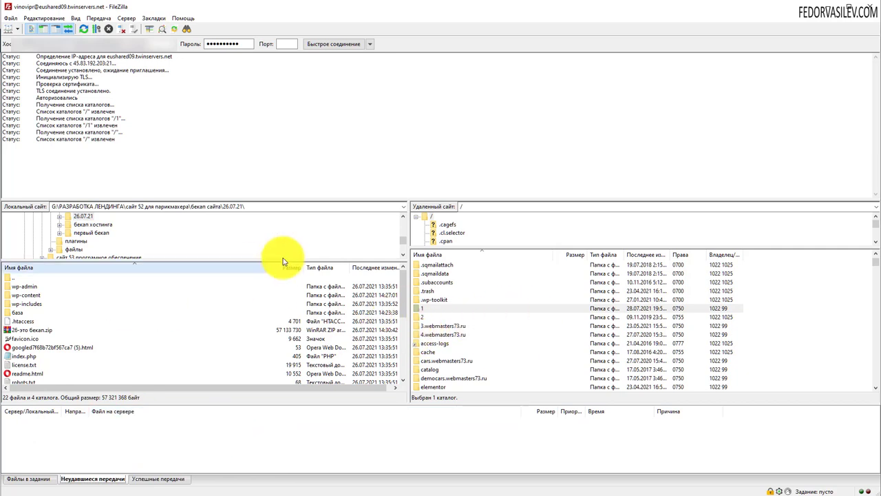
pyautogui.click(156, 480)
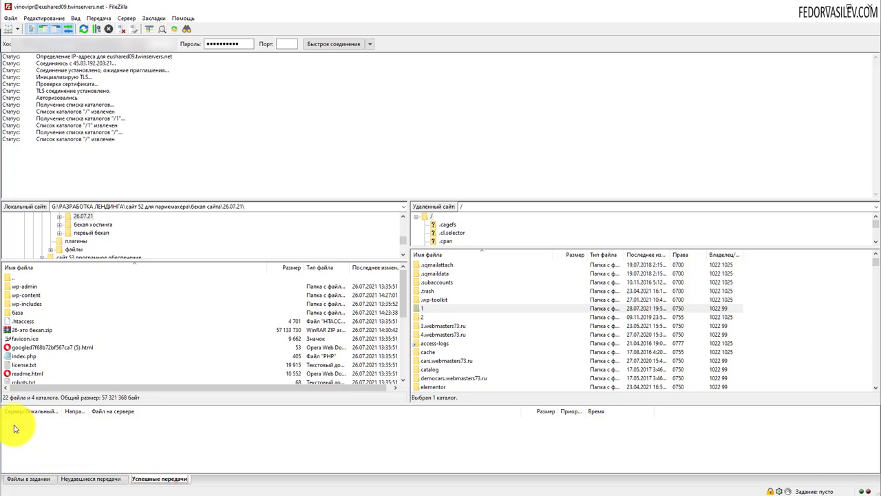
pyautogui.click(99, 480)
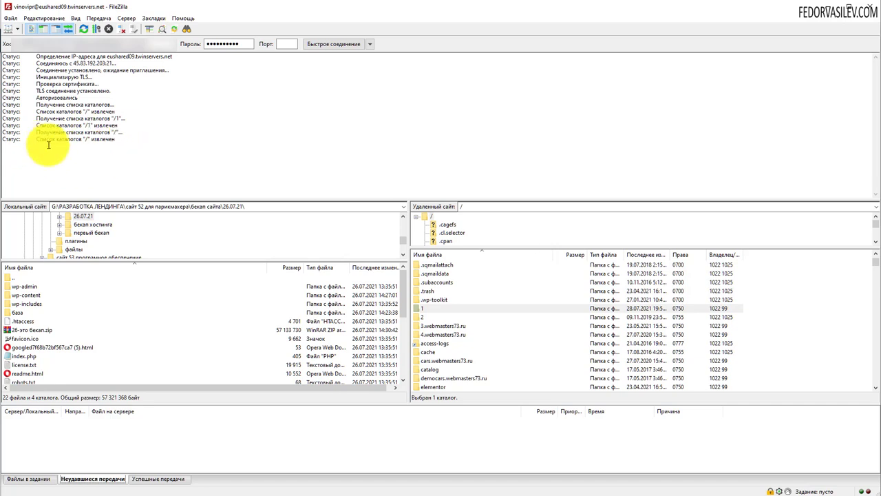
# - Review the connection status messages, especially the last log line, and show the queued files again
pyautogui.moveTo(34, 61); pyautogui.dragTo(113, 140)
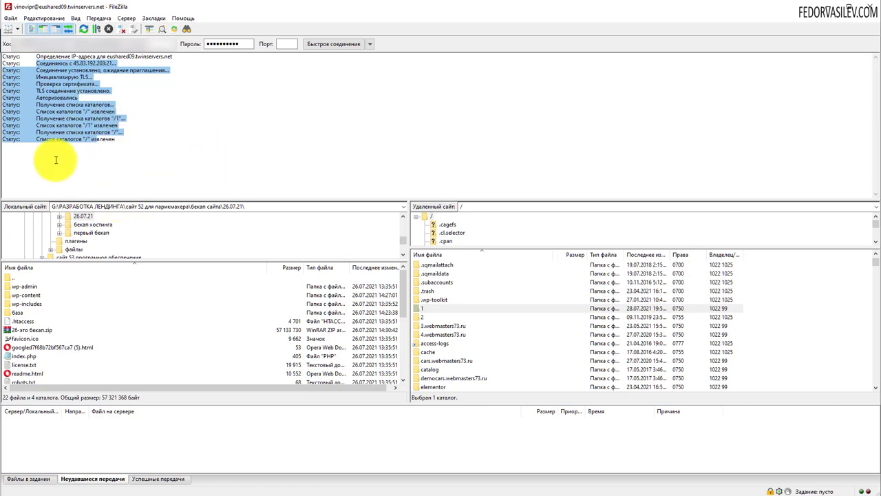
pyautogui.click(111, 139)
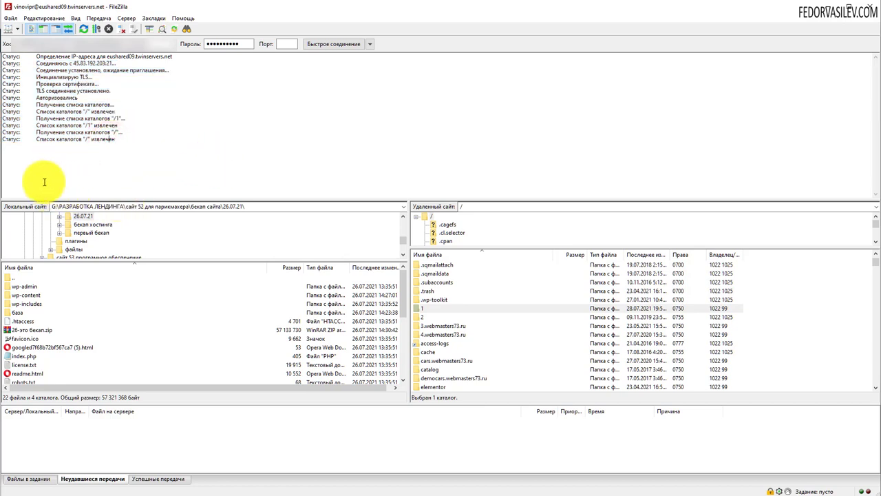
pyautogui.moveTo(32, 138); pyautogui.dragTo(102, 142)
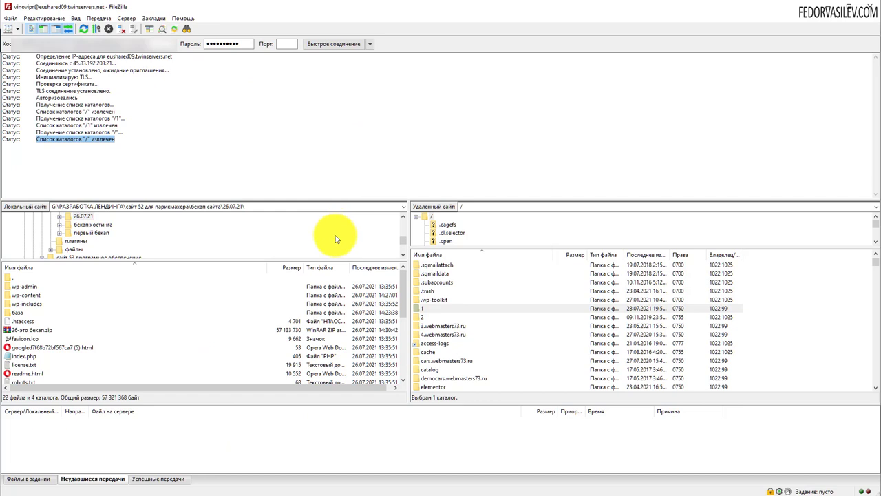
pyautogui.click(21, 477)
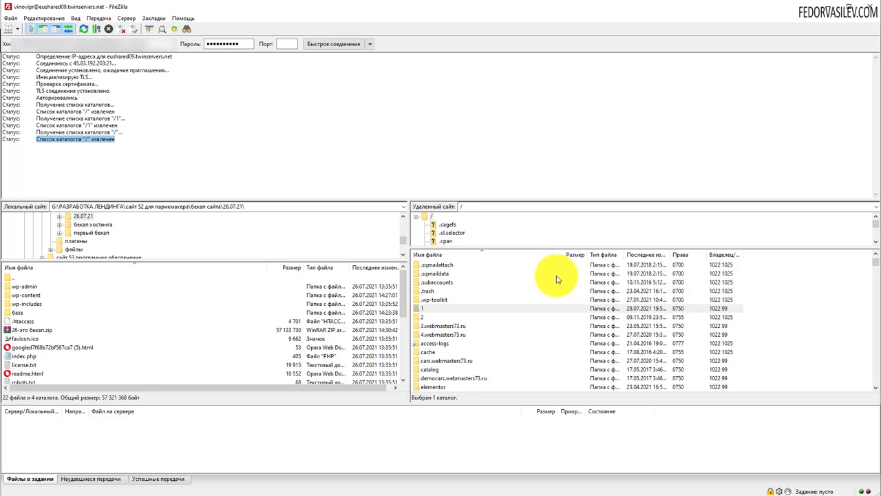
# - Open remote folder 1, select all of its subfolders and files, and delete them from the server
pyautogui.click(825, 13)
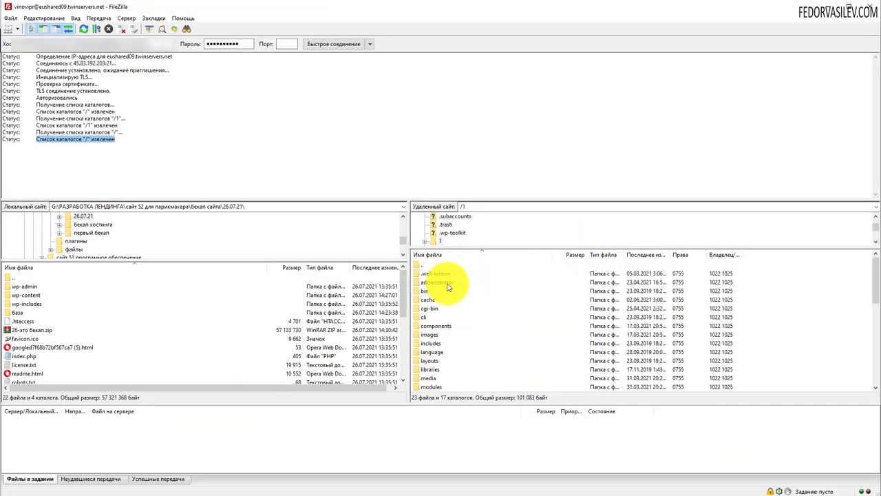
pyautogui.click(427, 273)
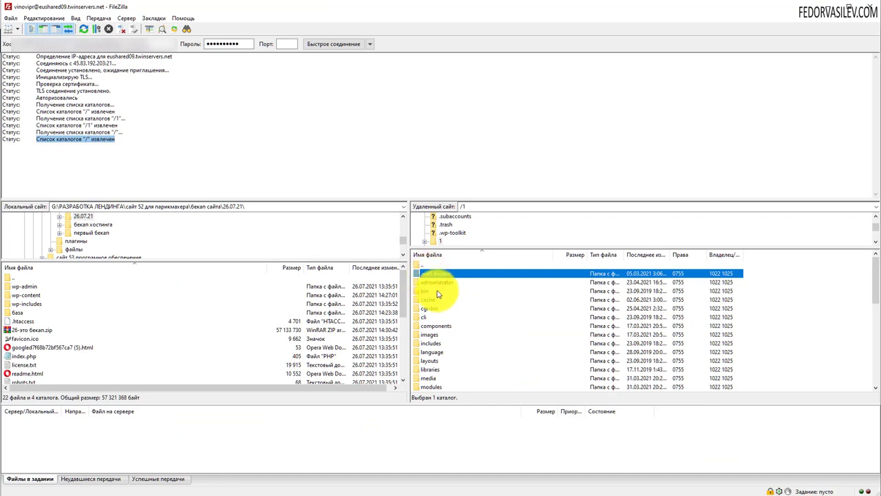
pyautogui.scroll(-8, 458, 296)
pyautogui.scroll(8, 463, 308)
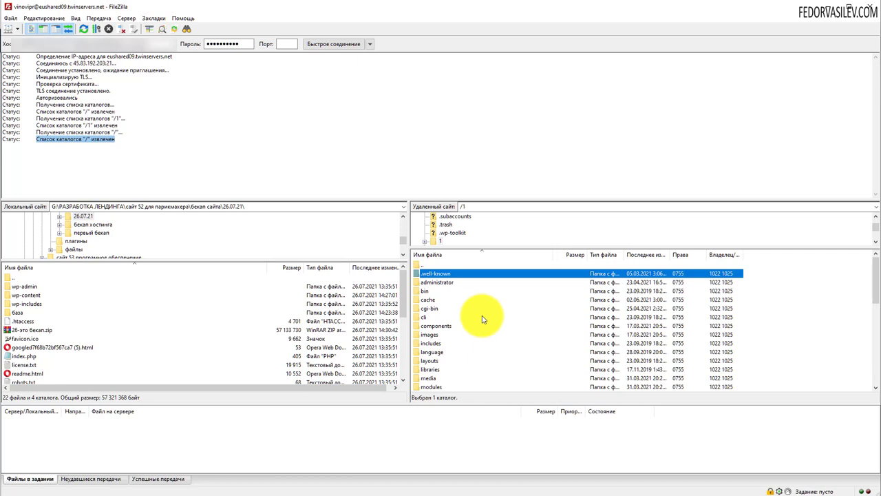
pyautogui.scroll(-10, 482, 318)
pyautogui.keyDown('shift'); pyautogui.click(428, 388); pyautogui.keyUp('shift')
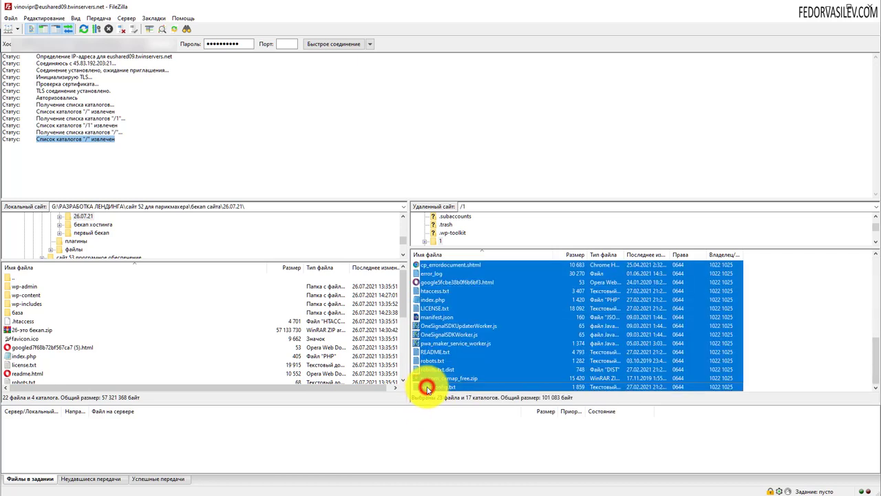
pyautogui.rightClick(428, 389)
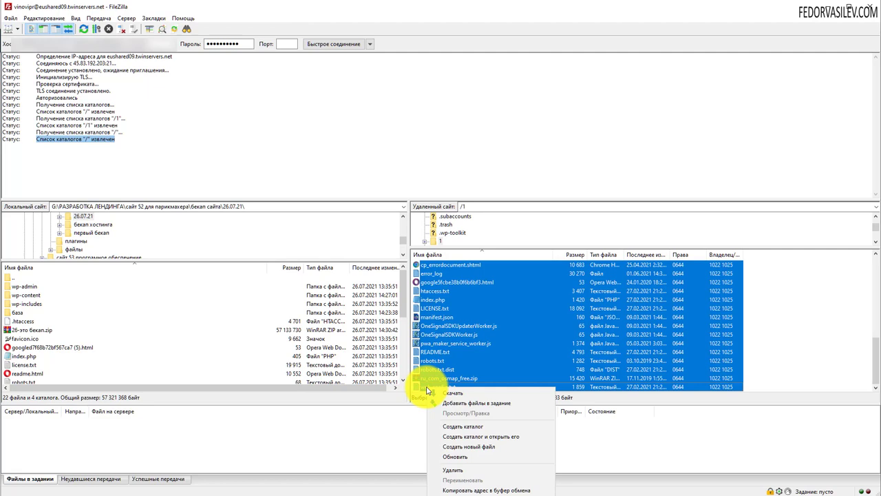
pyautogui.click(453, 470)
pyautogui.click(467, 252)
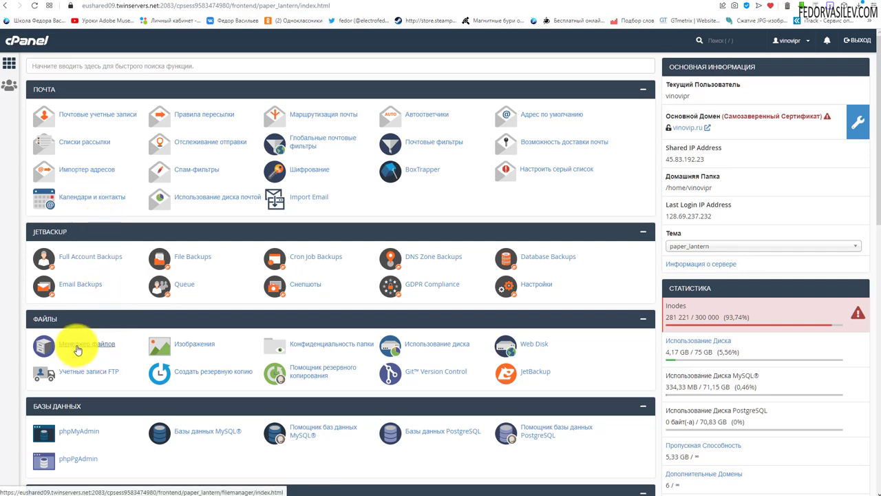
# - In the cPanel file manager, permanently delete all remaining subfolders of folder 1, from administrator to tmp, bypassing the trash
pyautogui.click(77, 346)
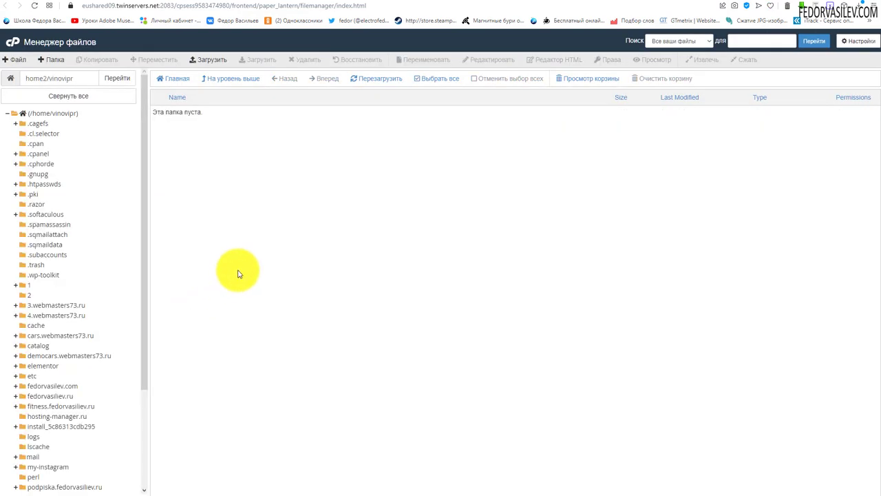
pyautogui.click(22, 287)
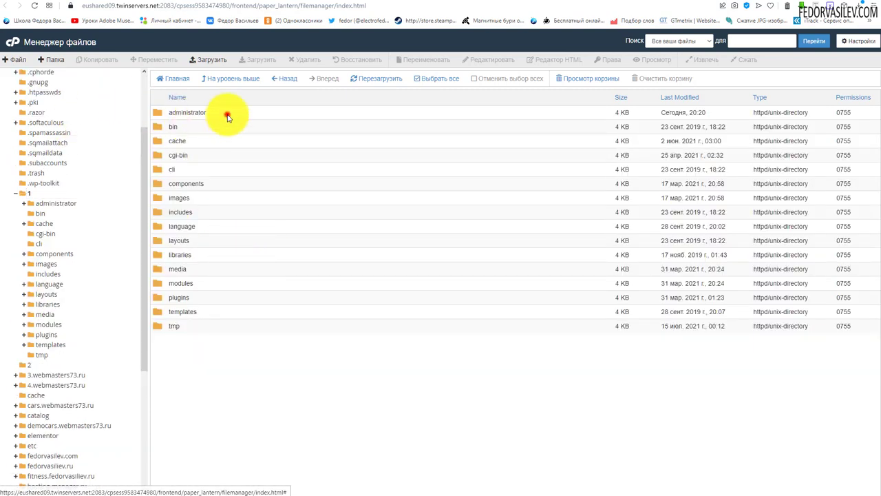
pyautogui.click(227, 115)
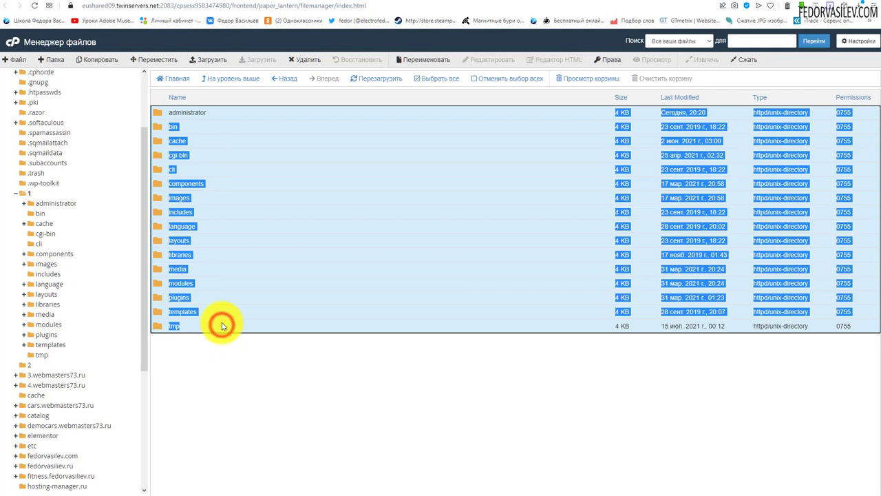
pyautogui.click(306, 59)
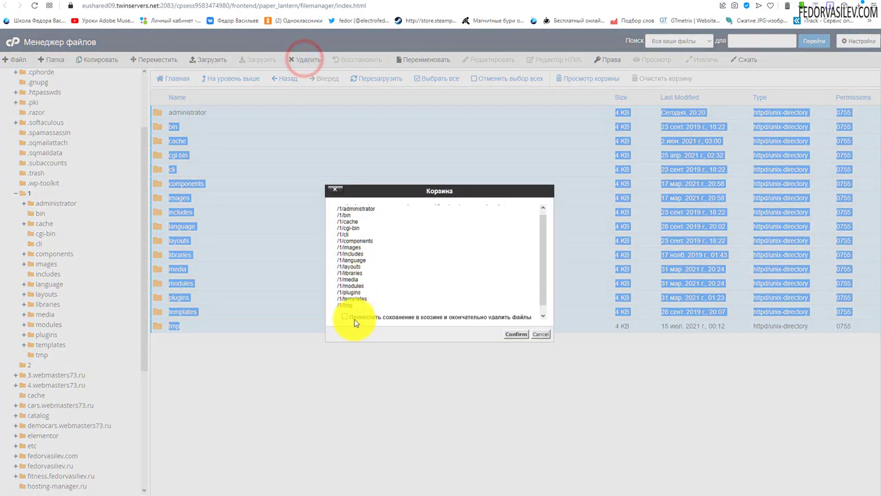
pyautogui.click(348, 318)
pyautogui.click(513, 335)
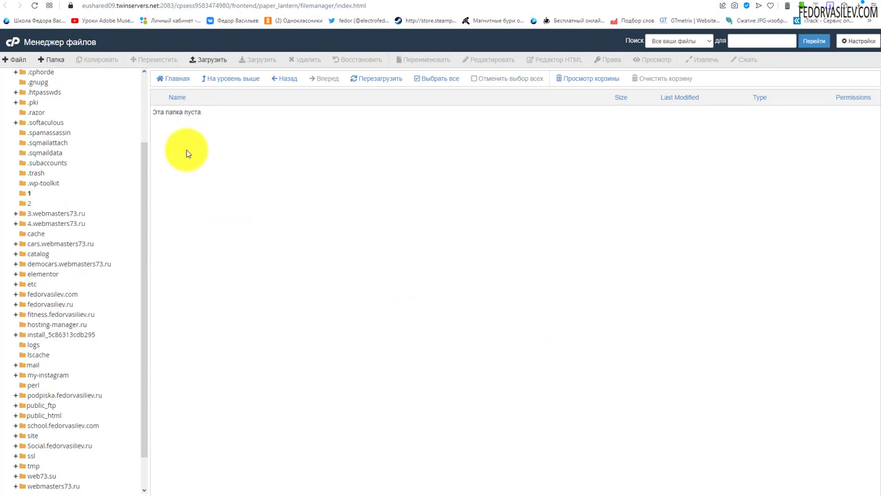
# - Switch to File Explorer, create a new folder beside the backup files, move 1.zip into it and open the folder
pyautogui.click(833, 4)
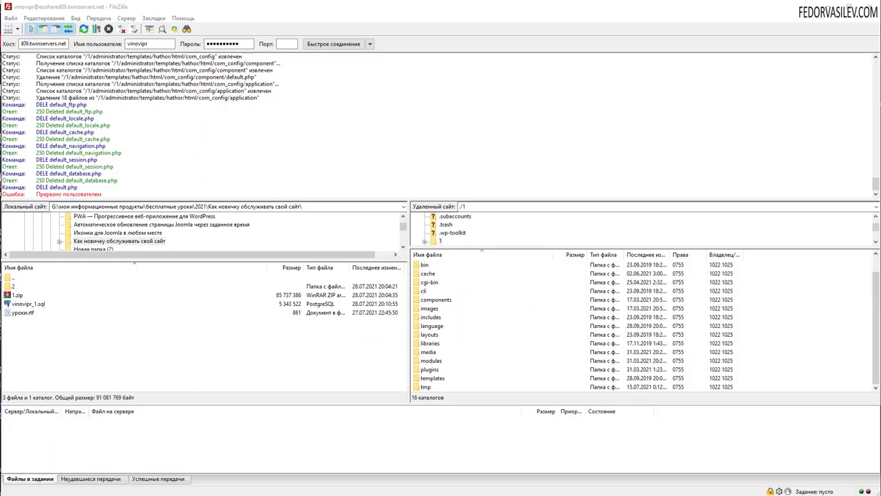
pyautogui.hotkey('alt', 'Tab')
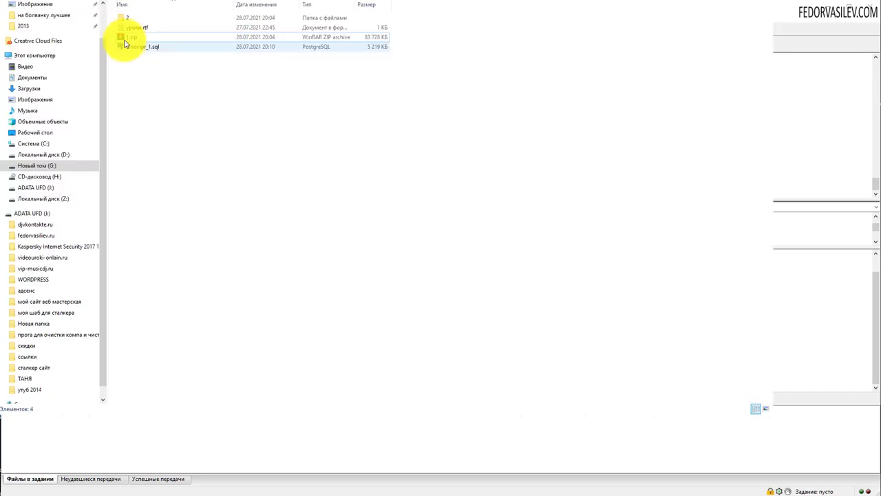
pyautogui.hotkey('ctrl', 'shift', 'n')
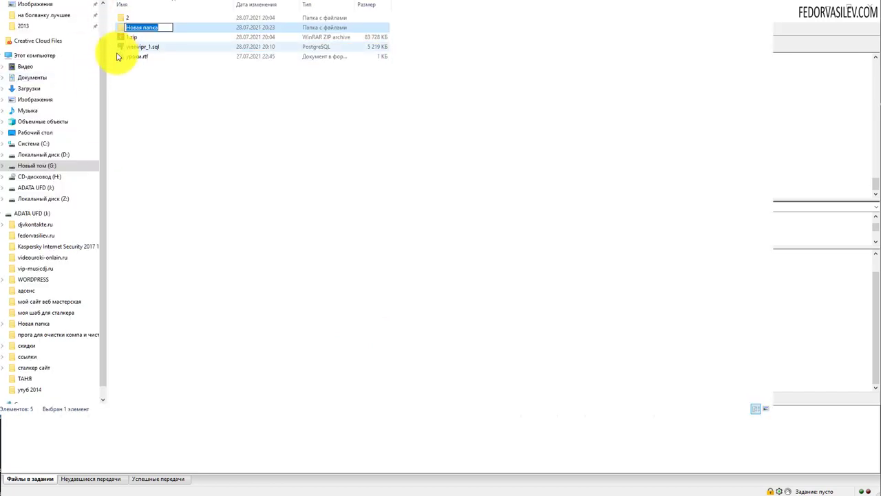
pyautogui.moveTo(122, 37); pyautogui.dragTo(122, 30)
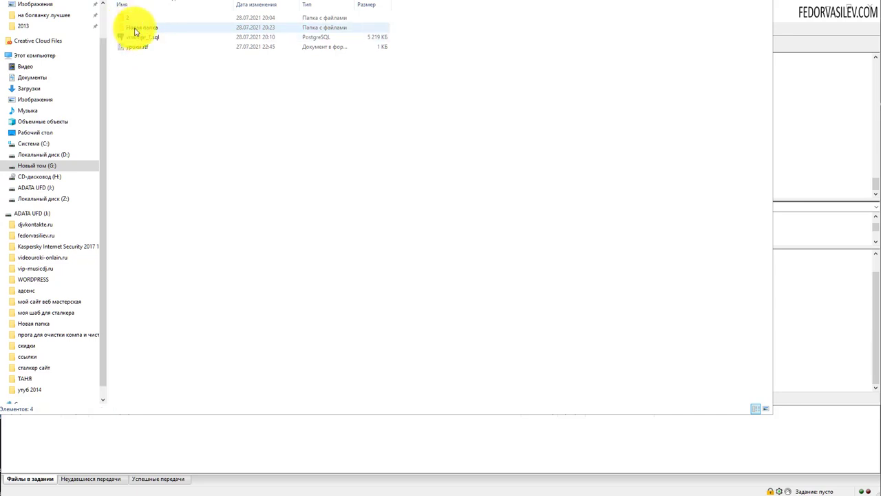
pyautogui.doubleClick(133, 28)
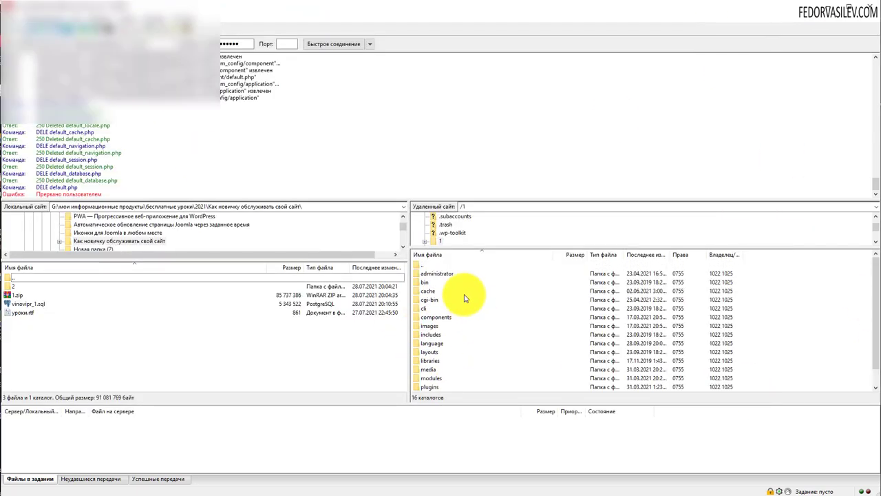
# - Reconnect to the FTP server in FileZilla, replacing the current connection, and open folder 1 from the root directory
pyautogui.click(334, 44)
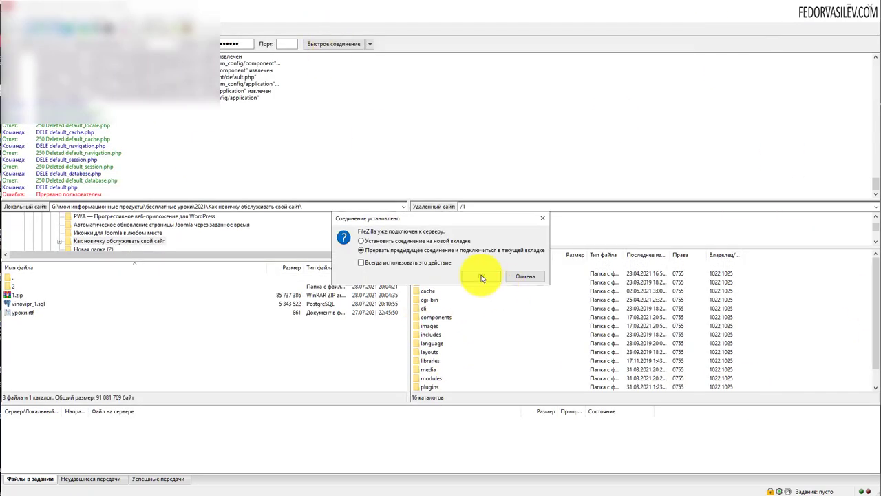
pyautogui.click(482, 222)
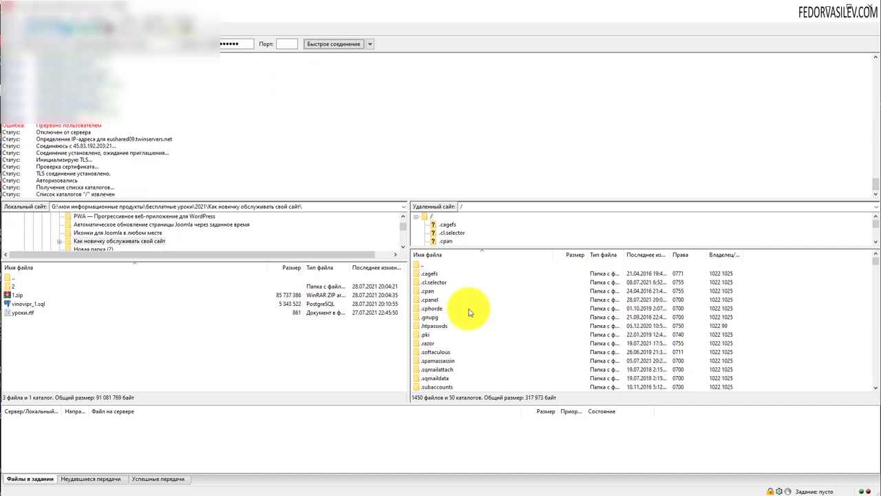
pyautogui.doubleClick(420, 264)
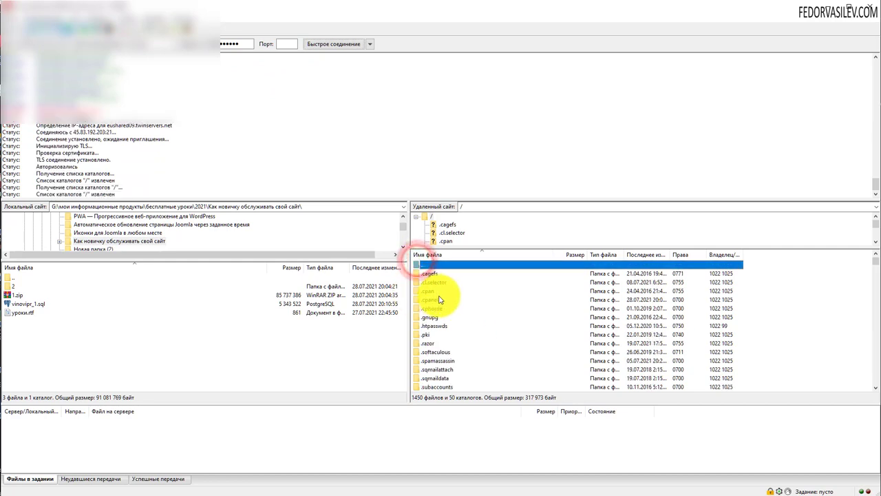
pyautogui.scroll(3, 427, 324)
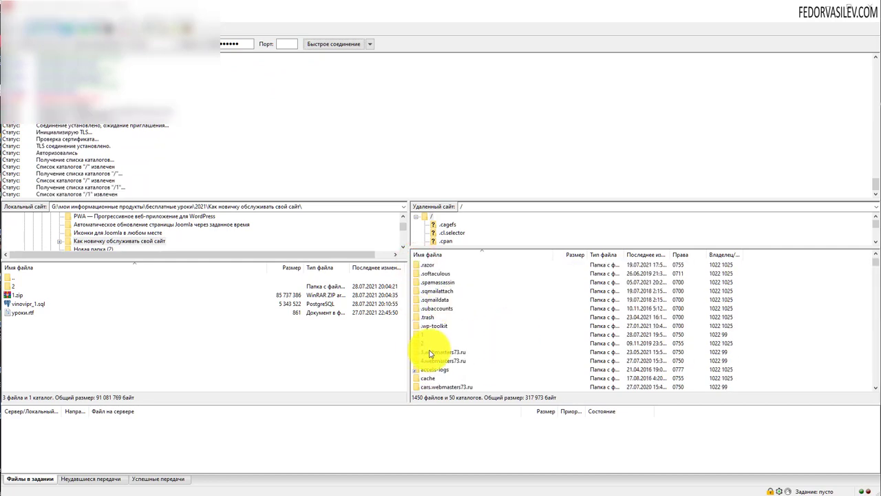
pyautogui.click(419, 335)
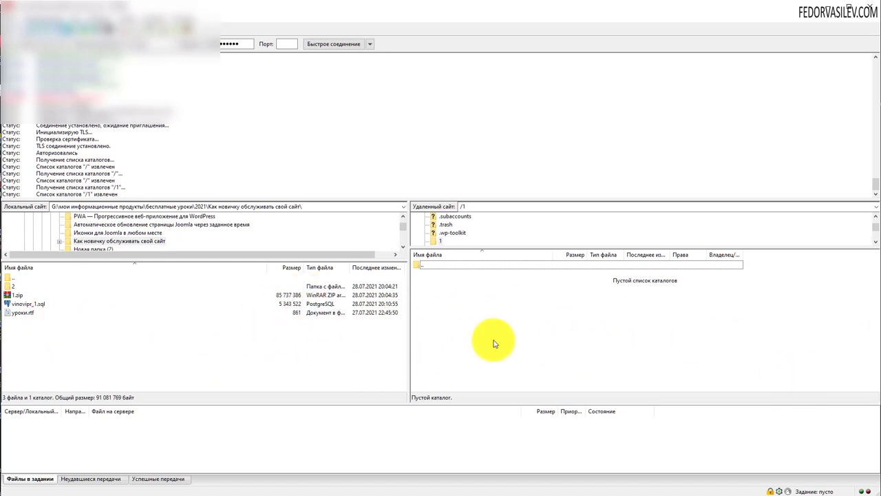
# - Switch to the cPanel file manager in the browser and upload 1.zip from File Explorer into folder 1
pyautogui.hotkey('alt', 'Tab')
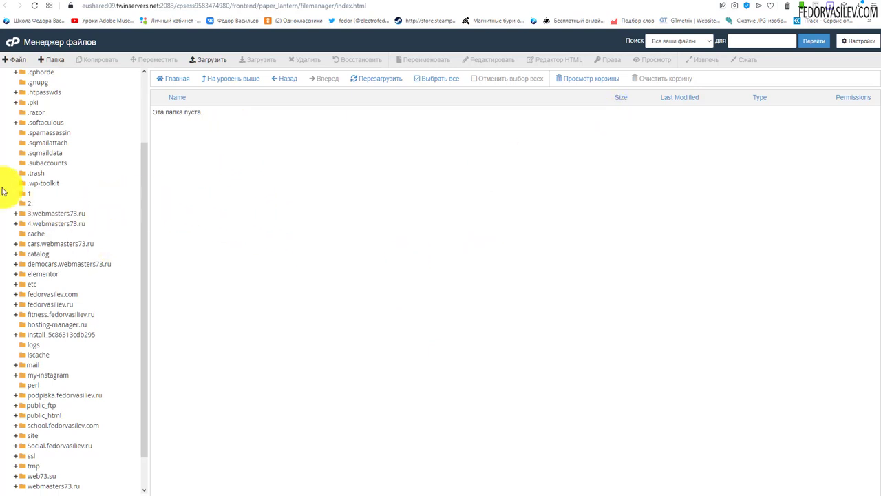
pyautogui.click(213, 58)
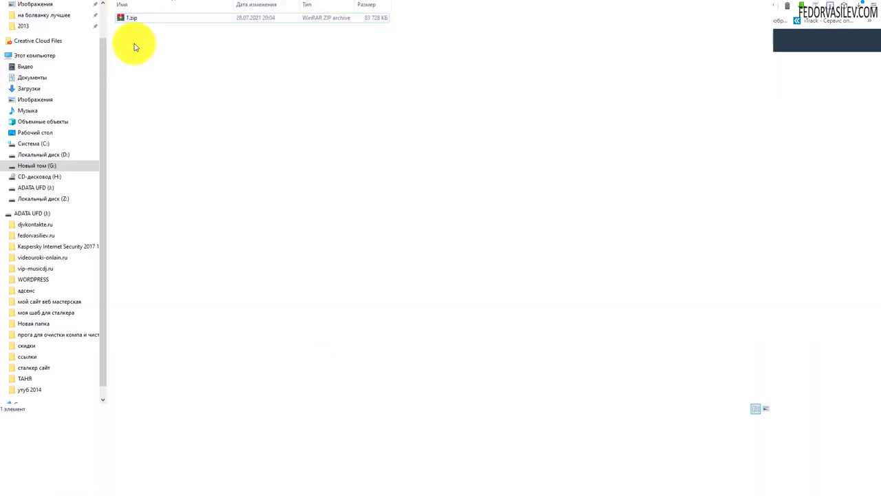
pyautogui.moveTo(120, 16); pyautogui.dragTo(782, 306)
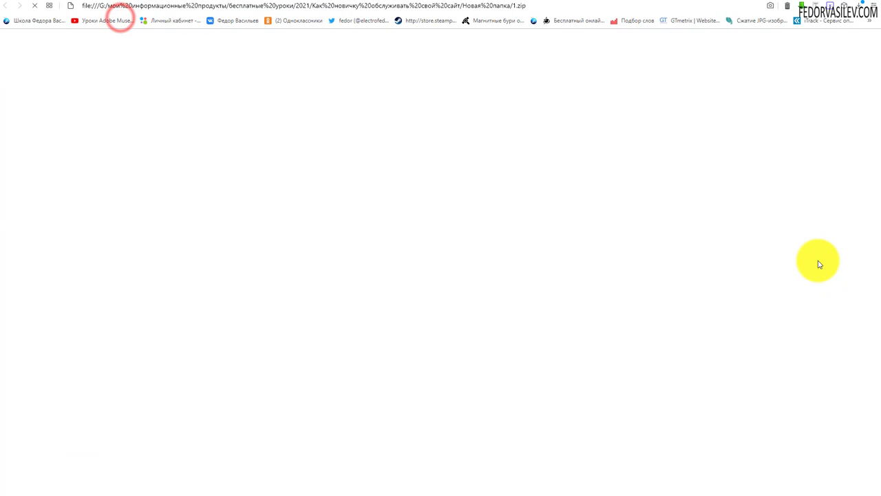
pyautogui.moveTo(172, 452); pyautogui.dragTo(303, 180)
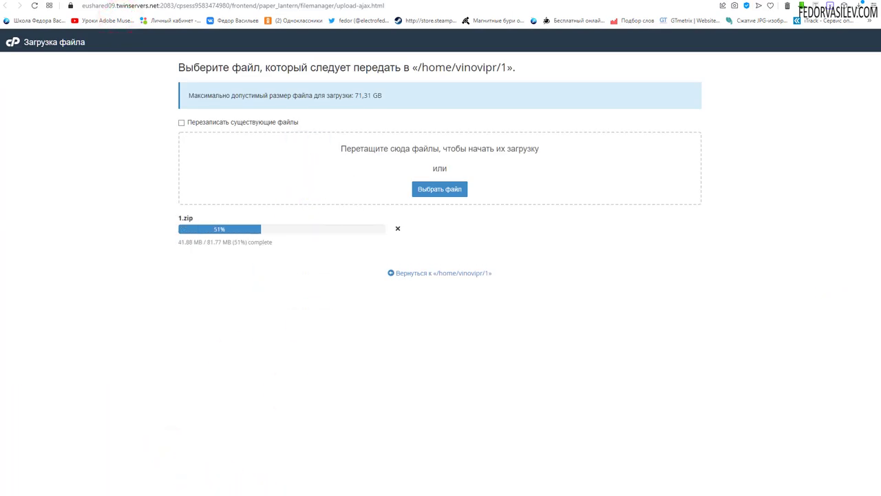
pyautogui.click(258, 495)
pyautogui.click(708, 393)
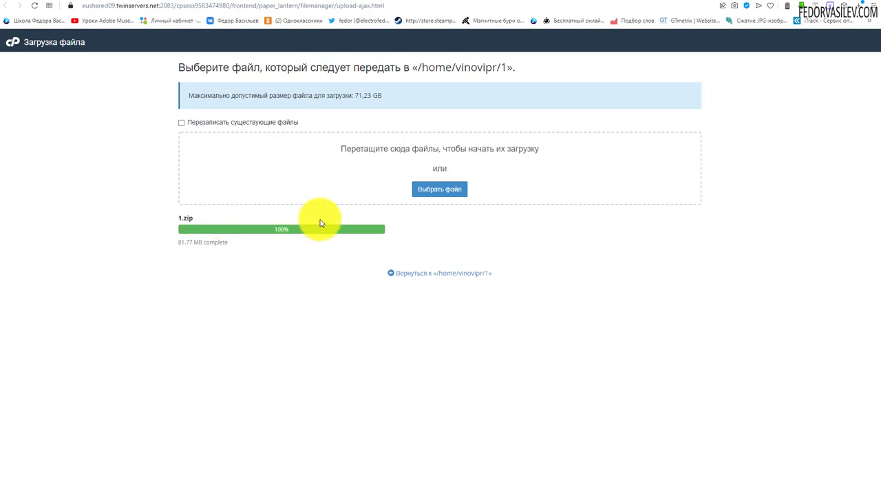
# - Reload folder 1 in the file manager and extract 1.zip into the /1 directory
pyautogui.click(729, 22)
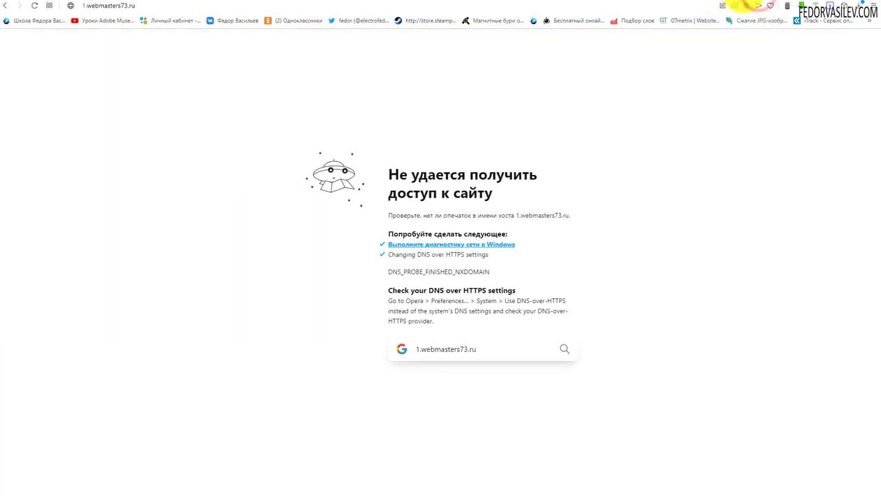
pyautogui.hotkey('ctrl', 'w')
pyautogui.click(20, 284)
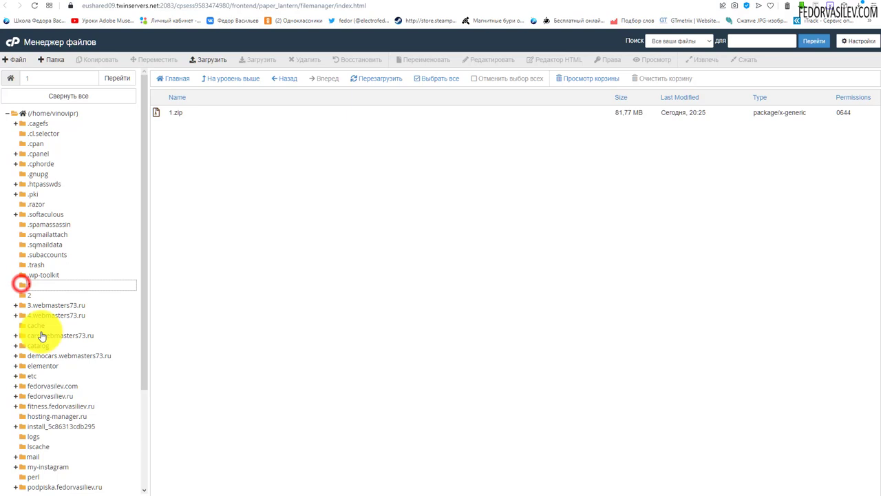
pyautogui.click(170, 113)
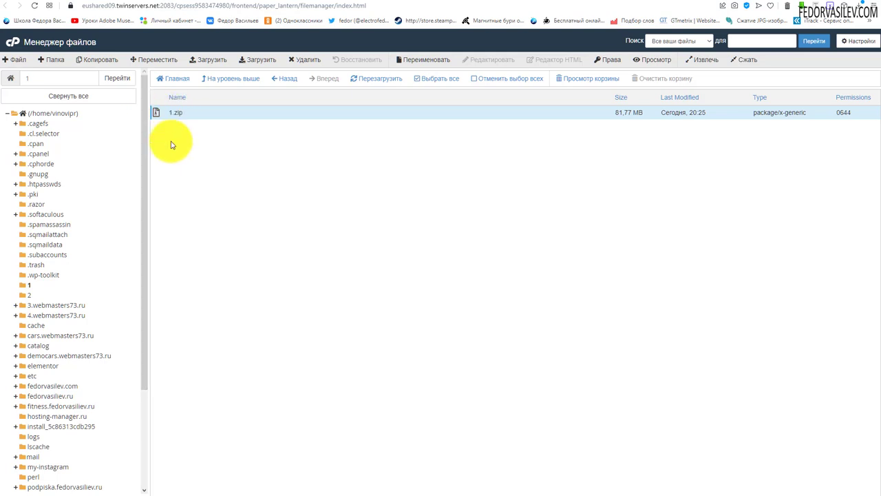
pyautogui.click(702, 59)
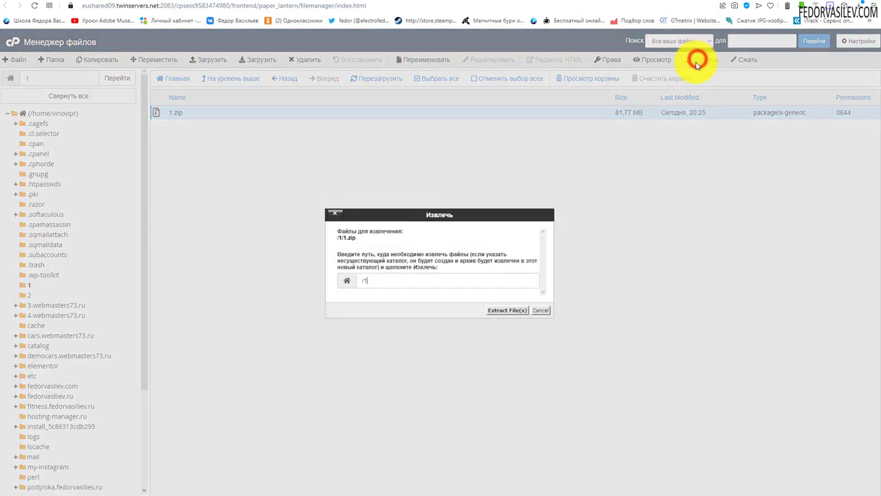
pyautogui.click(374, 281)
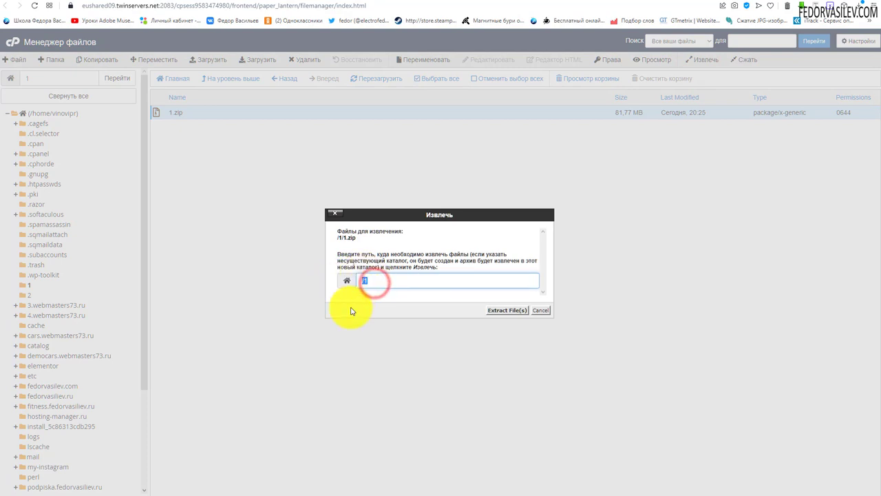
pyautogui.tripleClick(388, 280)
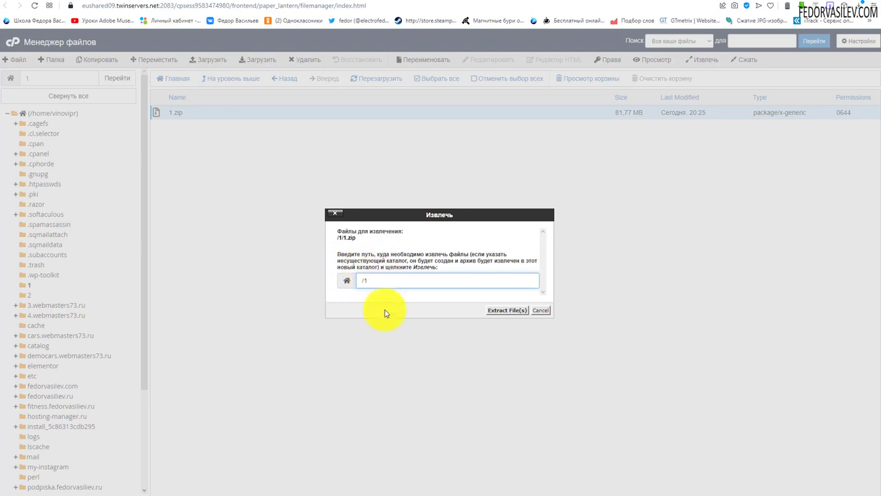
pyautogui.click(495, 311)
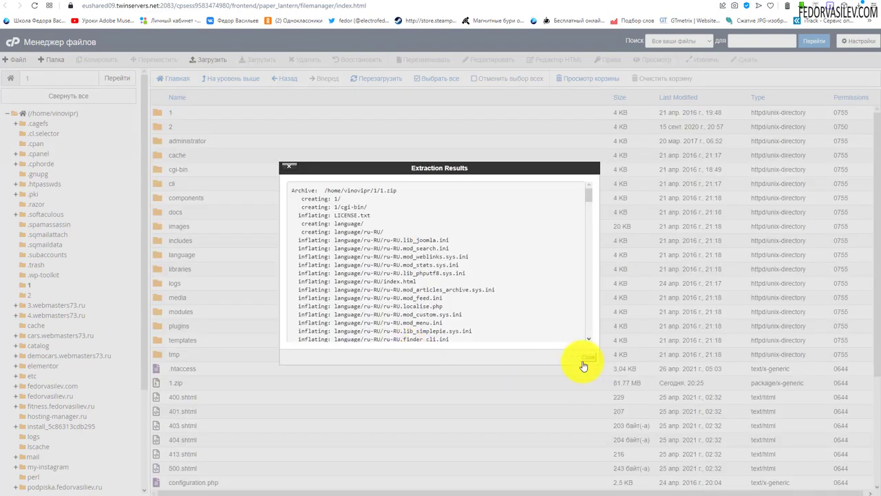
pyautogui.click(590, 354)
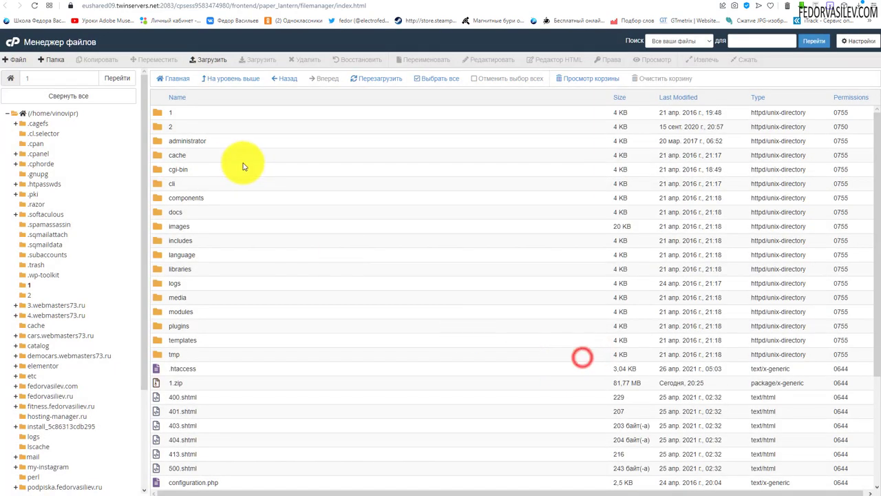
pyautogui.scroll(-3, 164, 121)
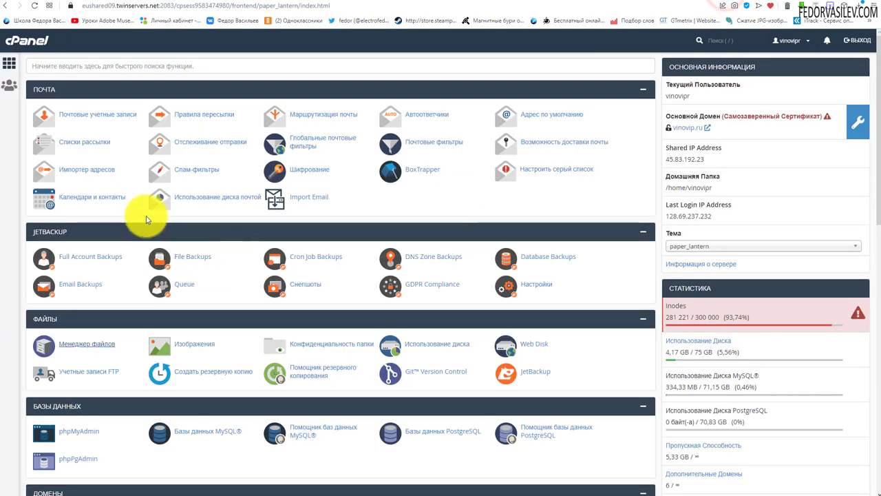
# - Open phpMyAdmin from the cPanel home page and select the vinovipr_1 database
pyautogui.scroll(-2, 40, 365)
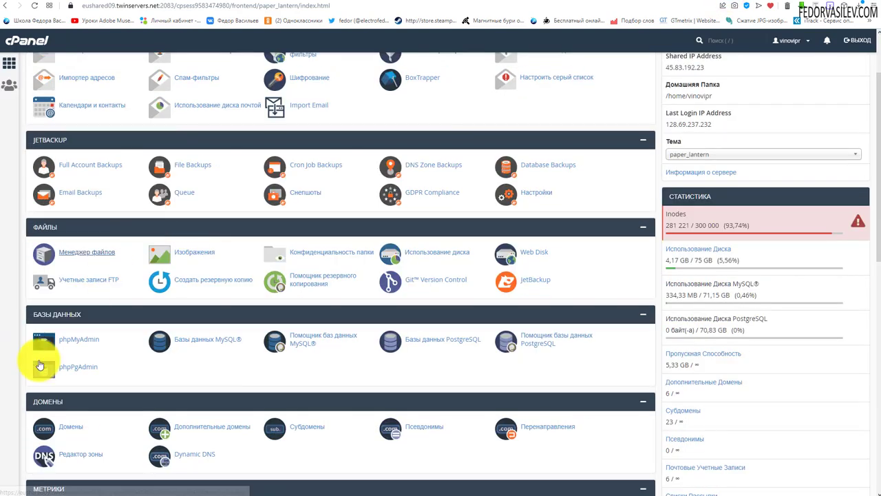
pyautogui.click(77, 342)
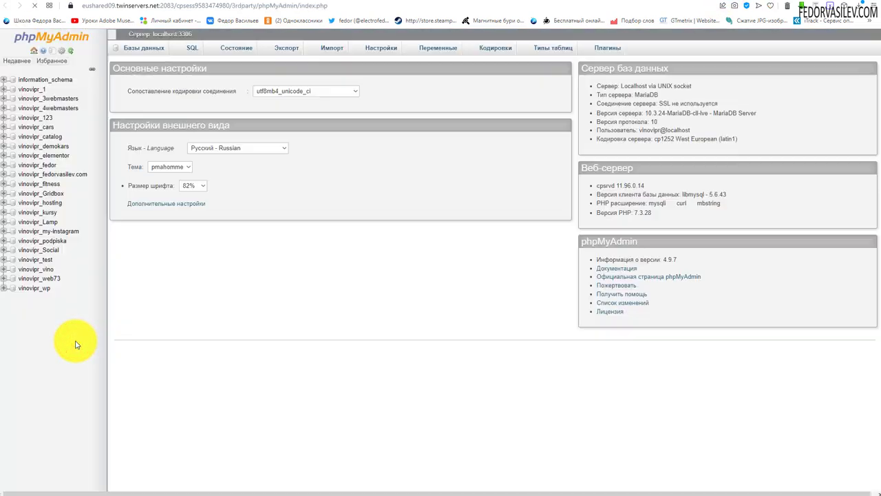
pyautogui.click(31, 91)
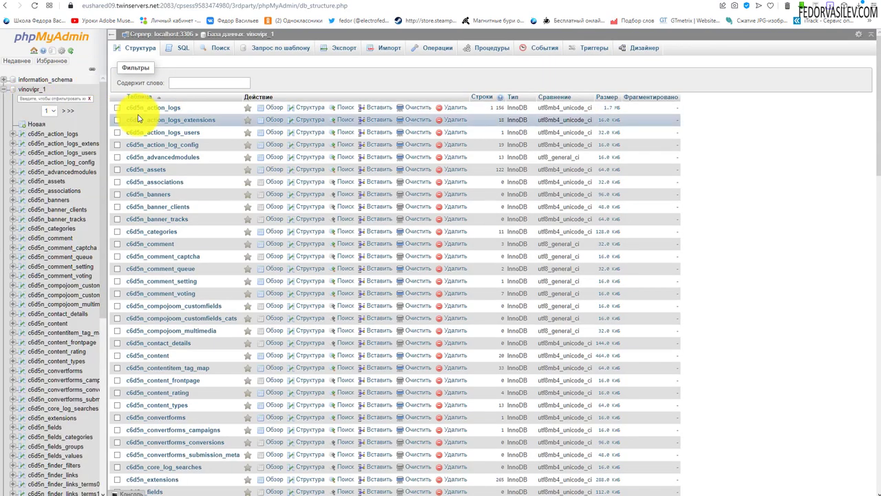
# - Select all tables of the vinovipr_1 database and drop them, keeping the foreign key check enabled
pyautogui.scroll(-10, 222, 132)
pyautogui.scroll(-5, 232, 132)
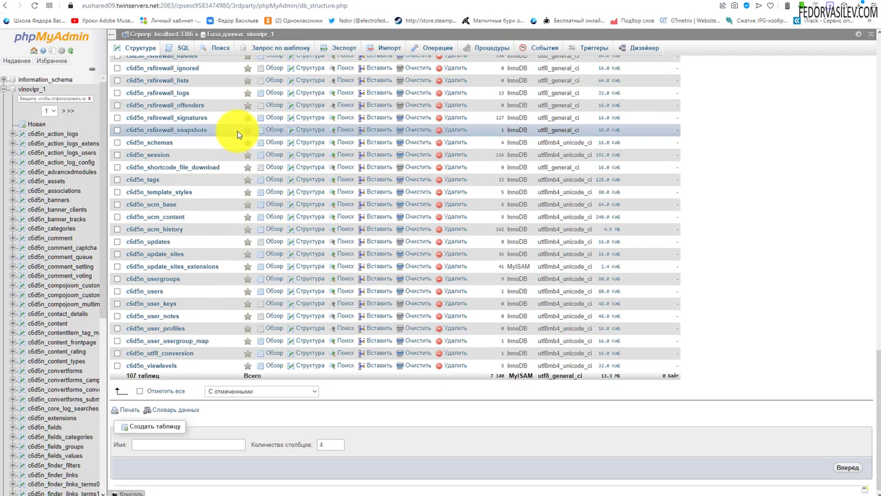
pyautogui.click(140, 388)
pyautogui.click(227, 388)
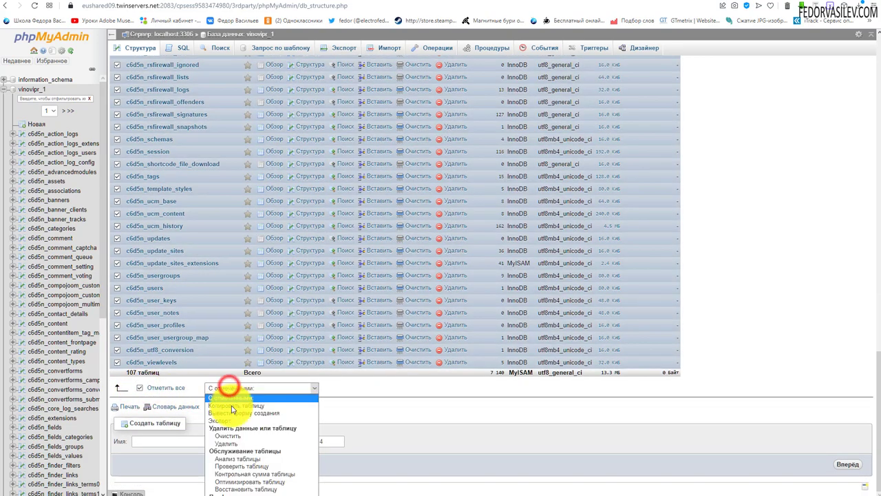
pyautogui.click(227, 444)
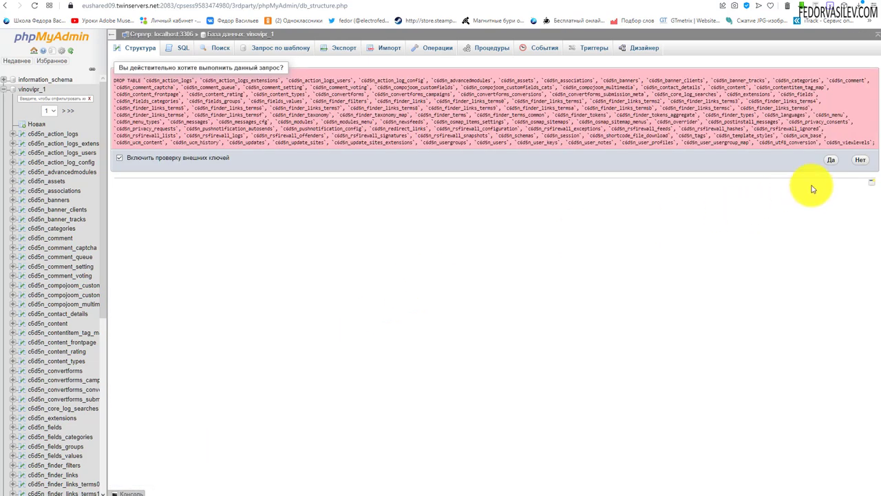
pyautogui.click(831, 161)
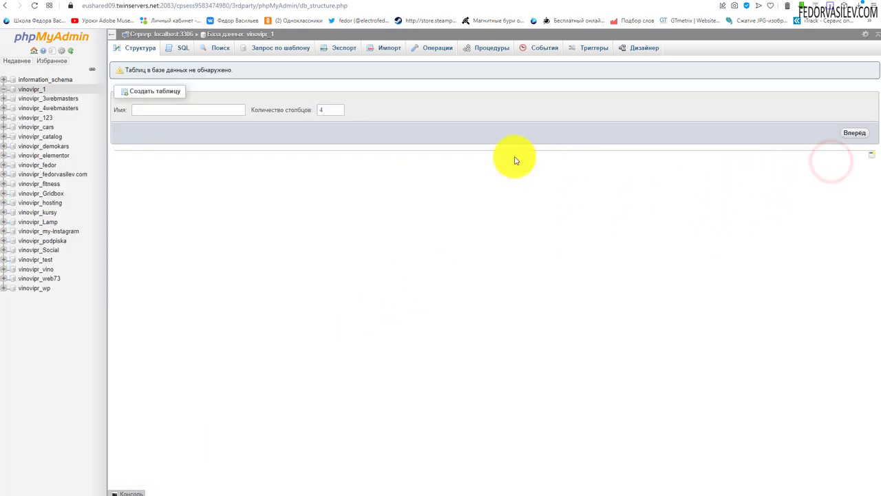
# - Import the backup file vinovipr_1.sql into the vinovipr_1 database with utf-8 encoding and SQL format
pyautogui.click(386, 49)
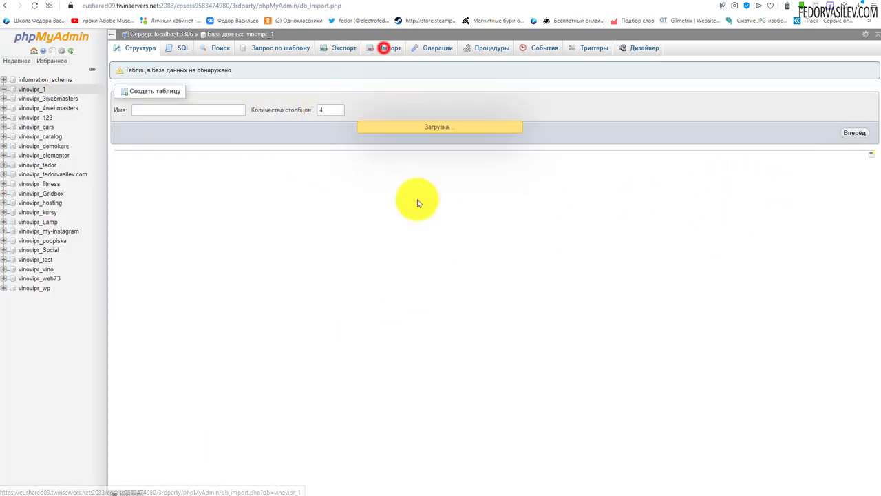
pyautogui.click(219, 141)
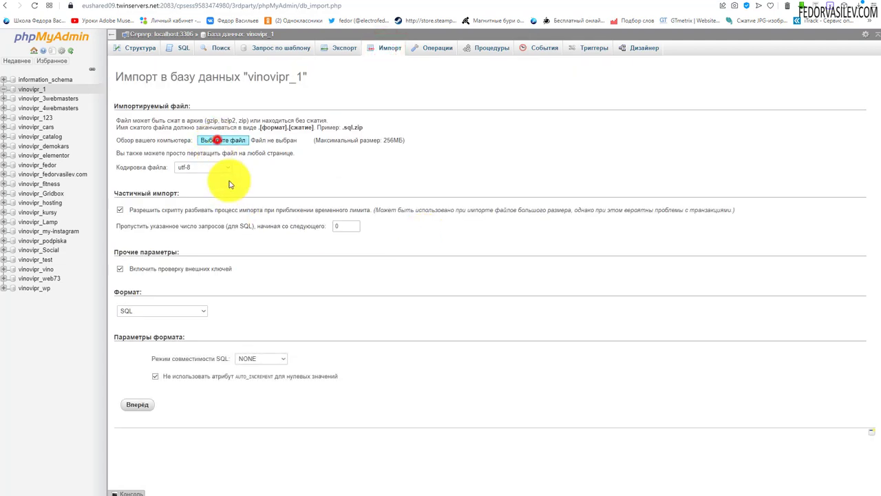
pyautogui.click(225, 273)
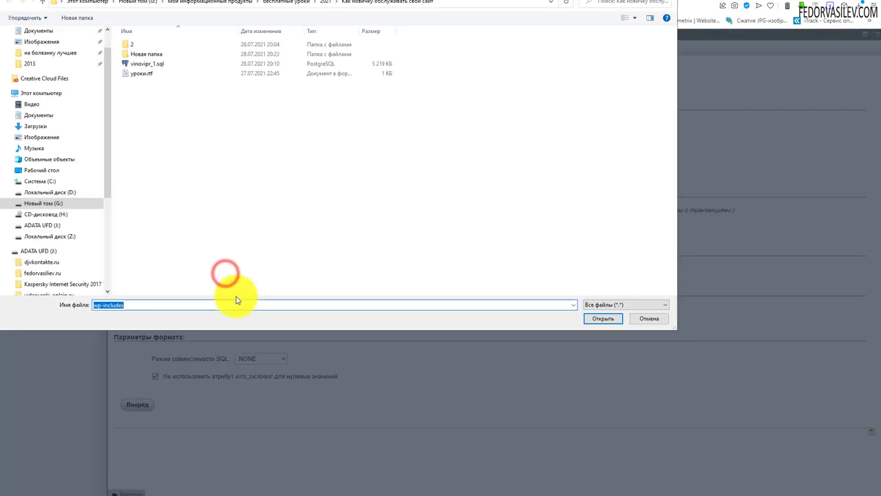
pyautogui.click(146, 65)
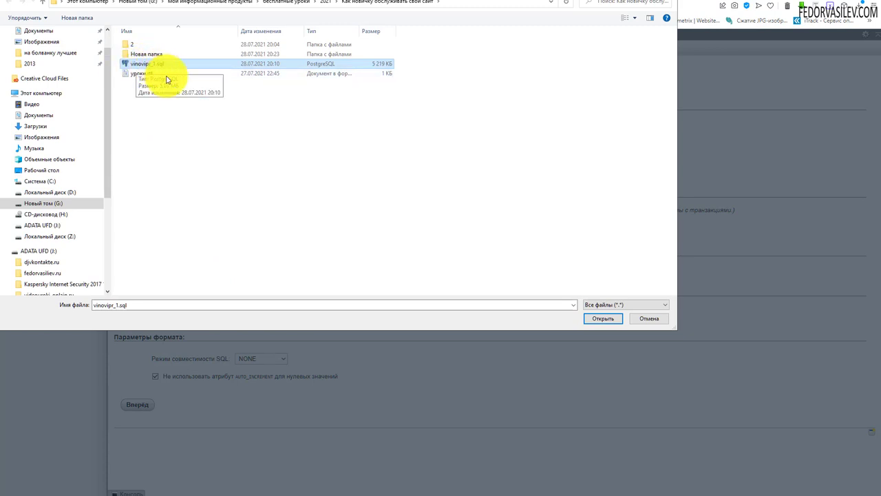
pyautogui.click(593, 318)
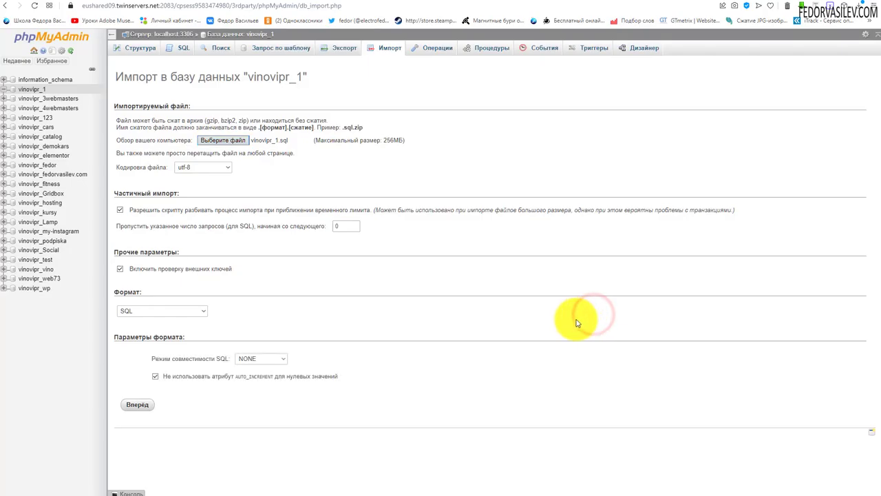
pyautogui.click(136, 404)
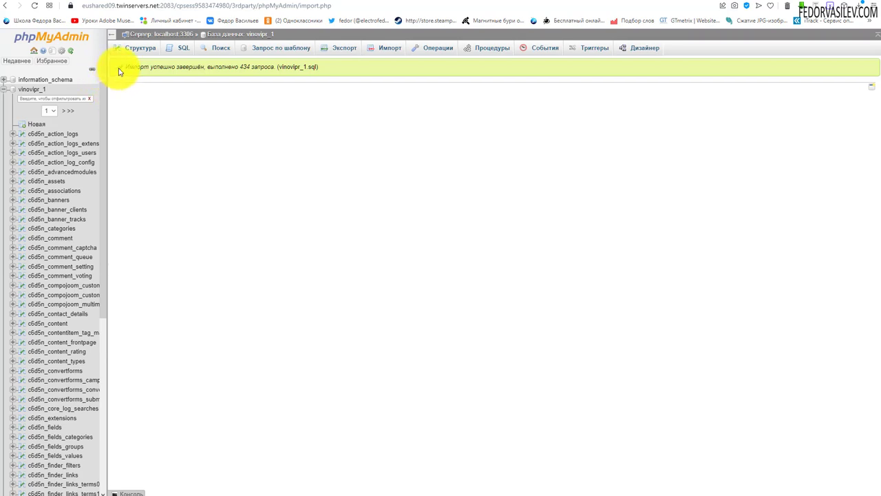
# - Open the structure of the vinovipr_1 database and check its table list down to the end
pyautogui.click(29, 94)
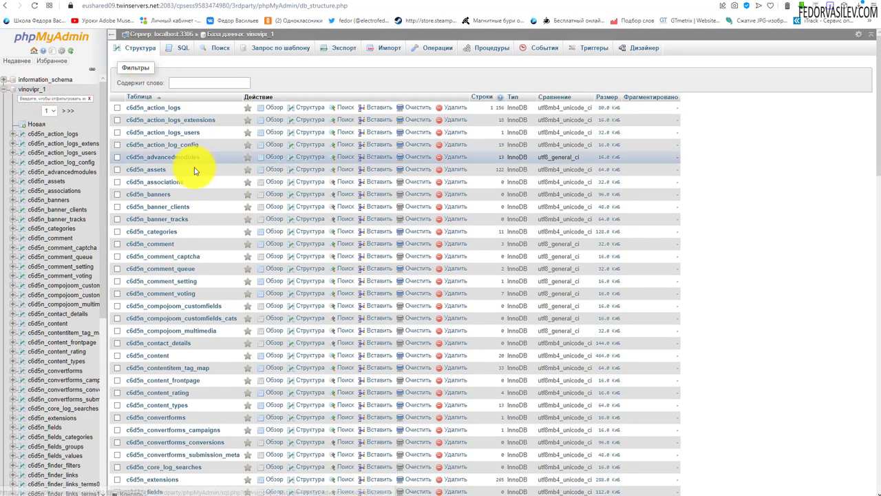
pyautogui.scroll(-3, 200, 170)
pyautogui.scroll(-10, 202, 171)
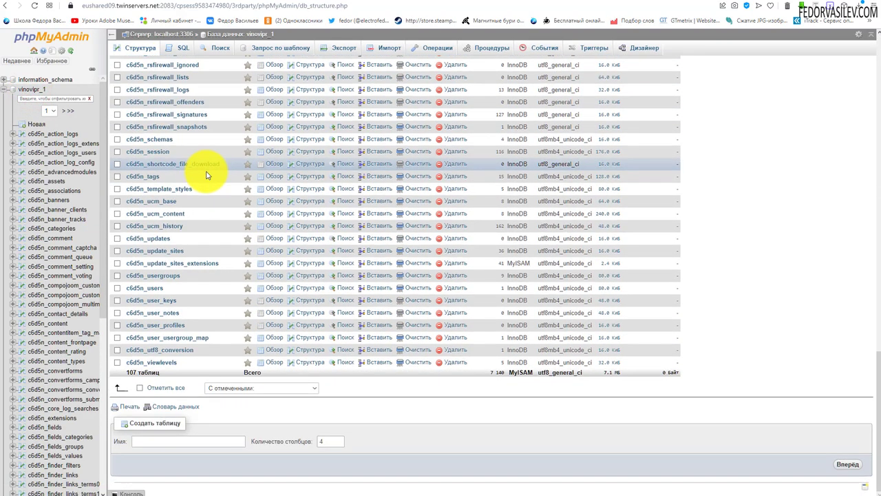